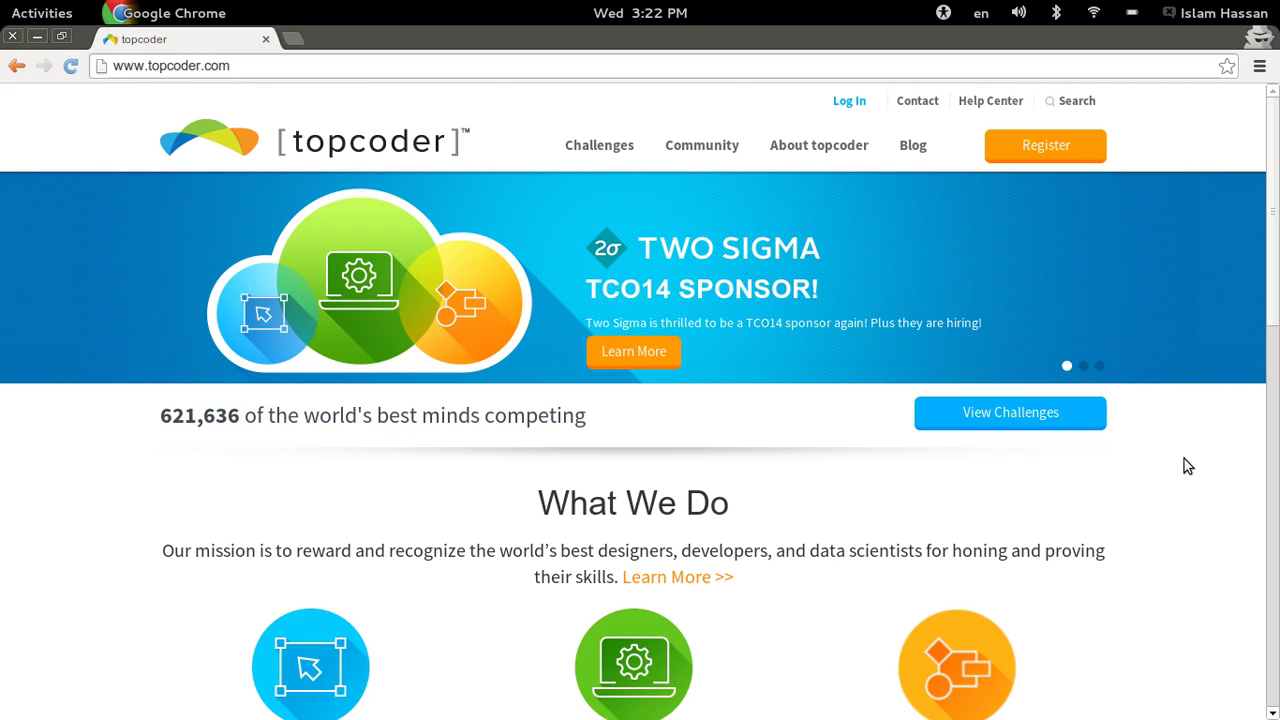
left_click(337, 67)
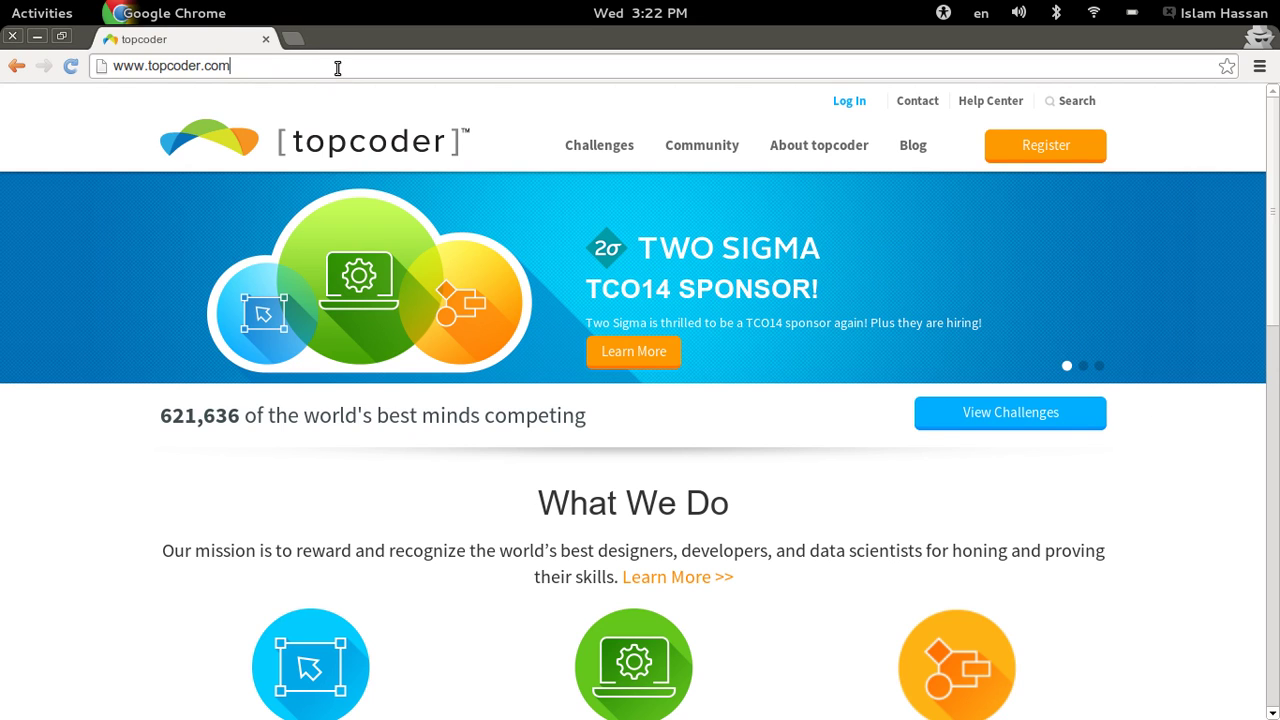
type("/tc")
key("Return")
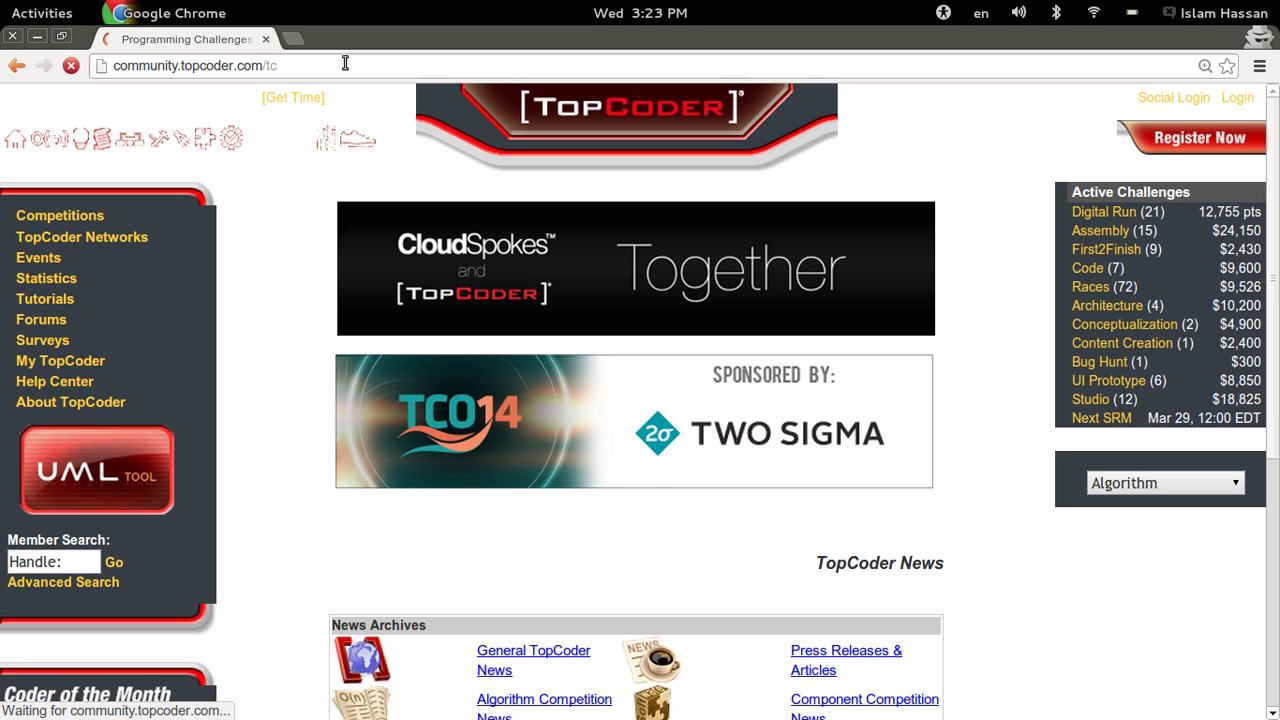
- Start registration, choose to compete on TopCoder, and continue to the Name and Contact form
left_click(1176, 142)
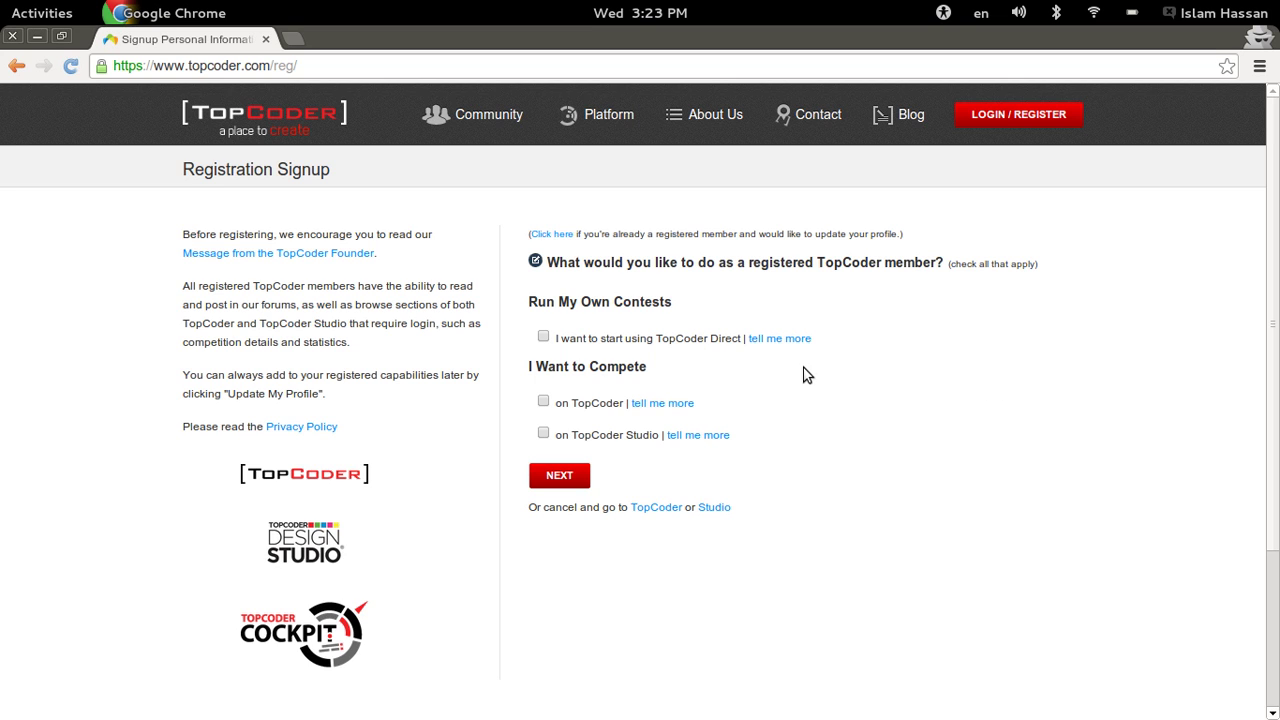
mouse_move(800, 342)
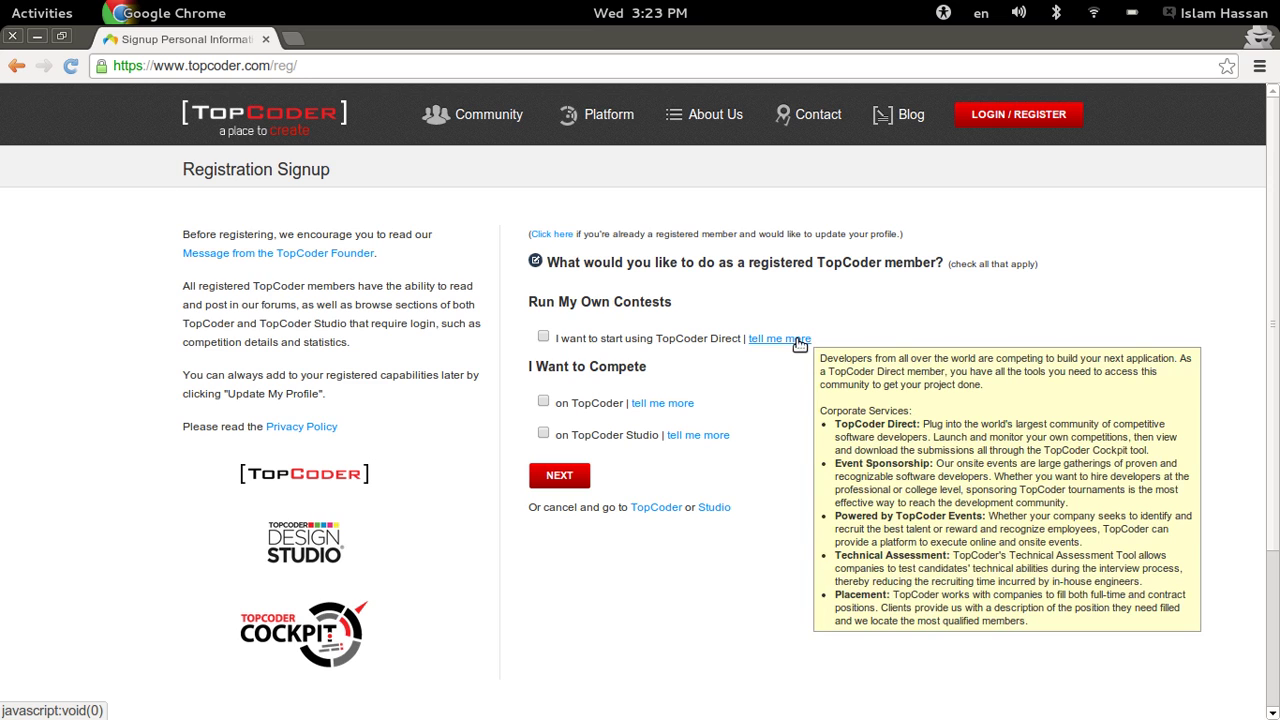
mouse_move(676, 408)
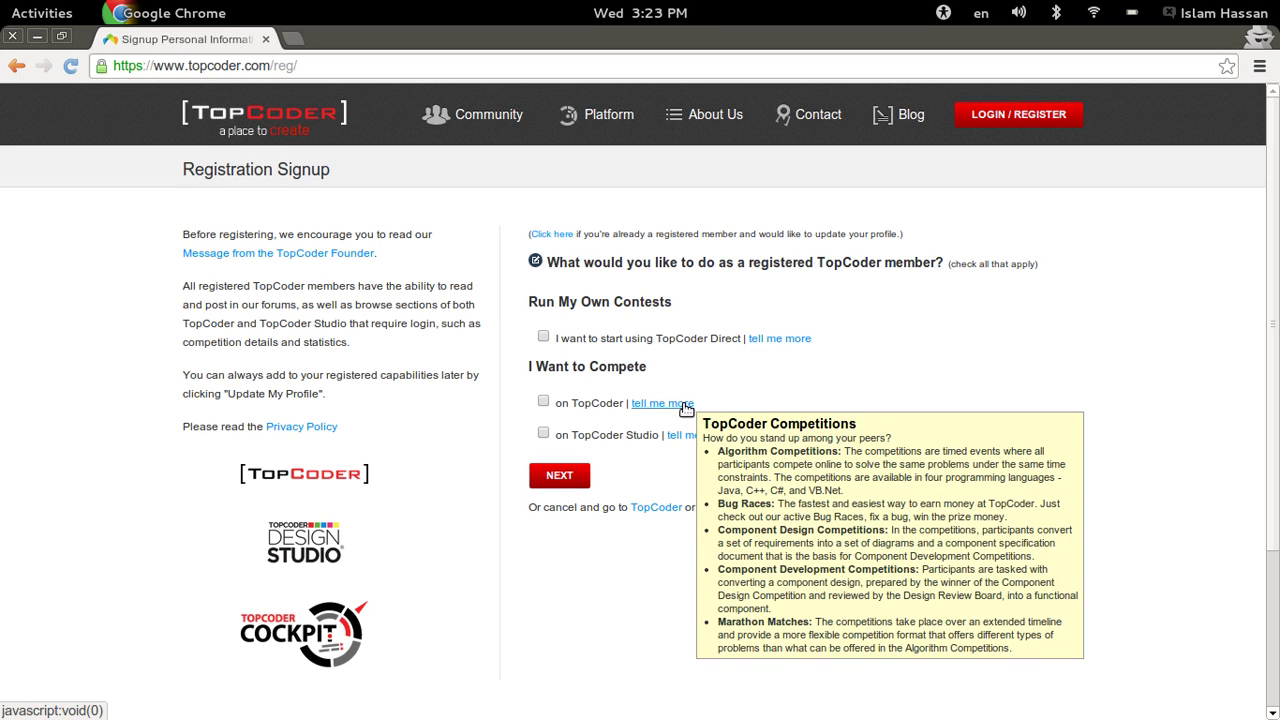
left_click(545, 402)
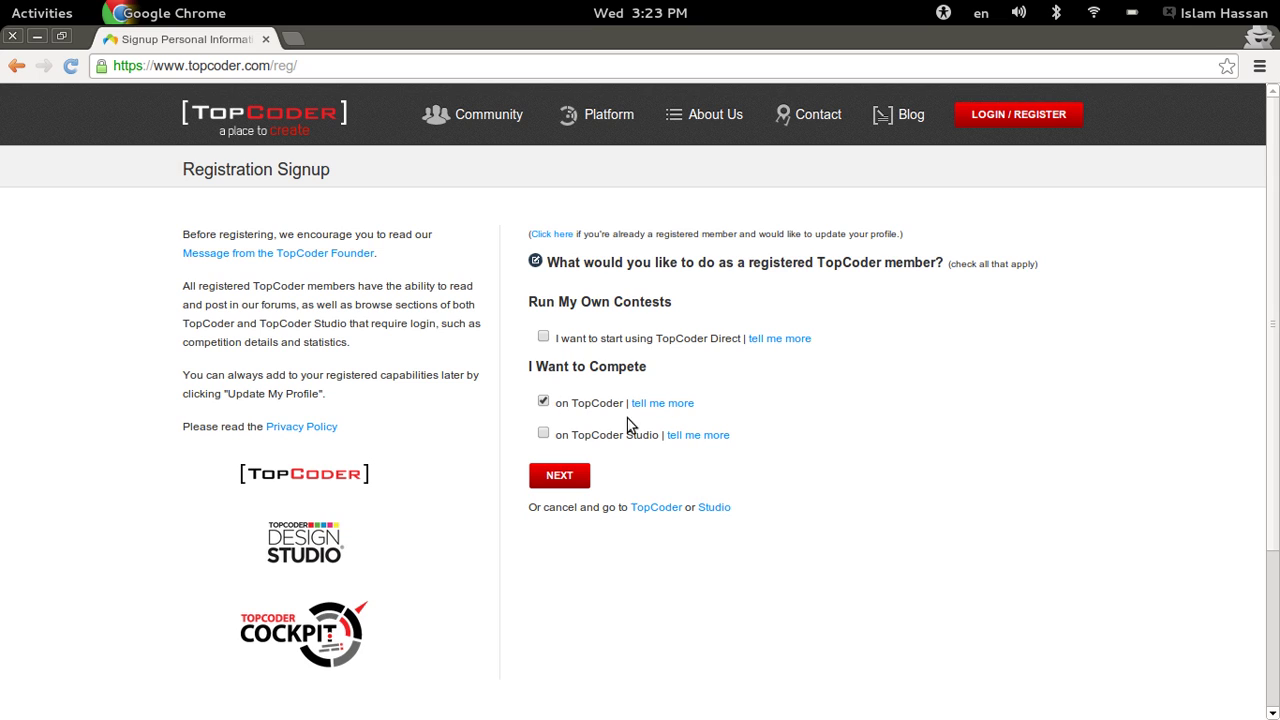
mouse_move(686, 436)
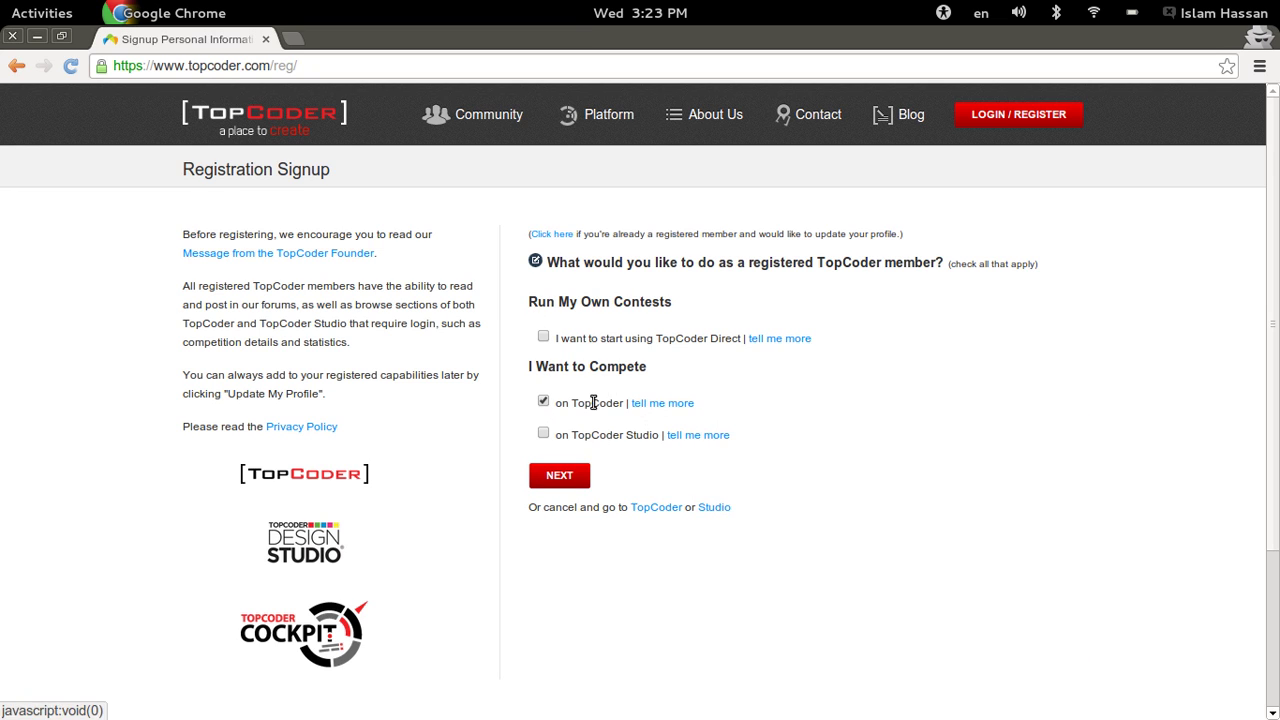
left_click(560, 484)
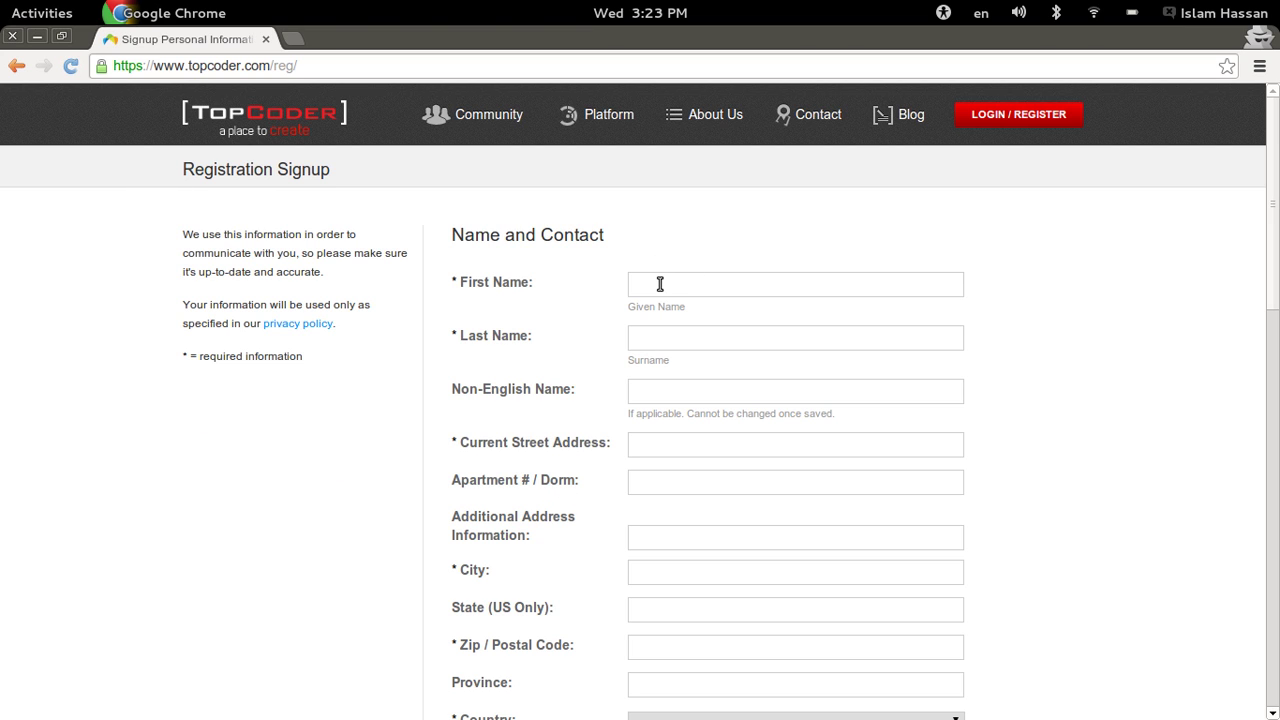
- Fill in the first name, last name and Arabic non-English name, accepting autofill suggestions
left_click(660, 284)
type("Islam")
key("Tab")
type("Has")
key("Down")
key("Return")
key("Tab")
key("super+space")
type("إس")
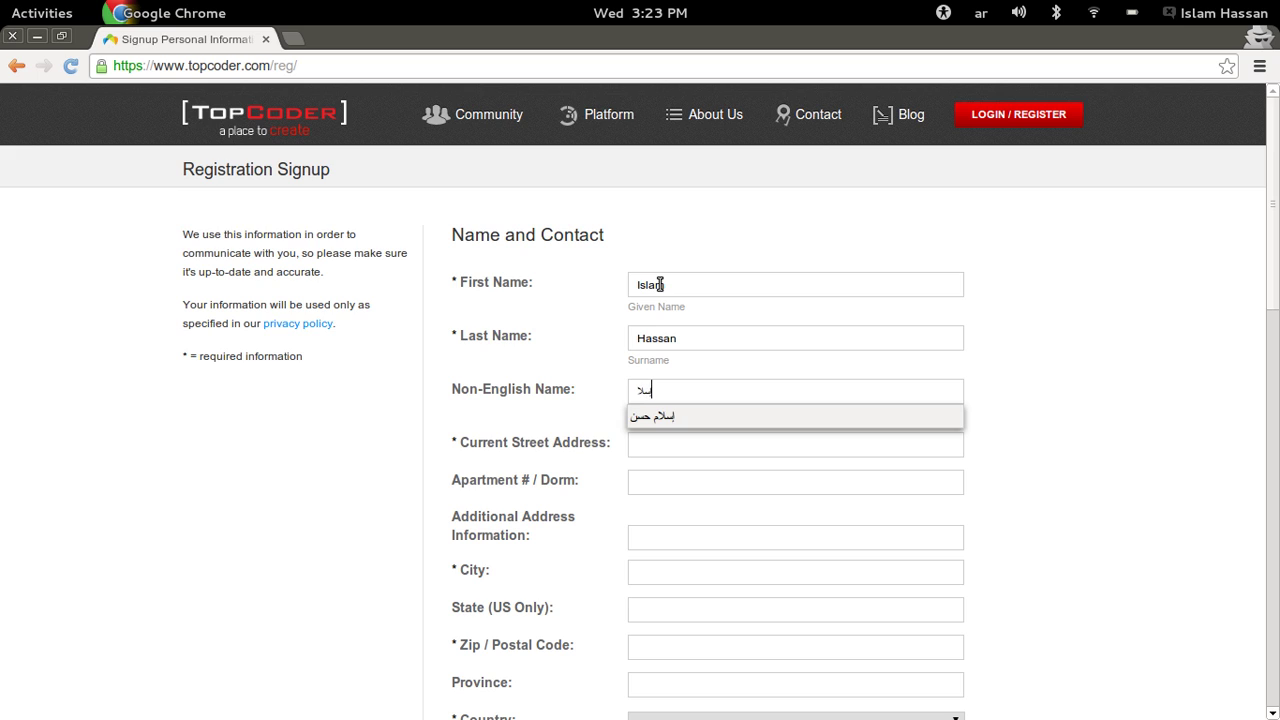
key("Down")
key("Return")
- Fill in the street address, city and zip code from autofill suggestions
key("Tab")
key("super+space")
type("72")
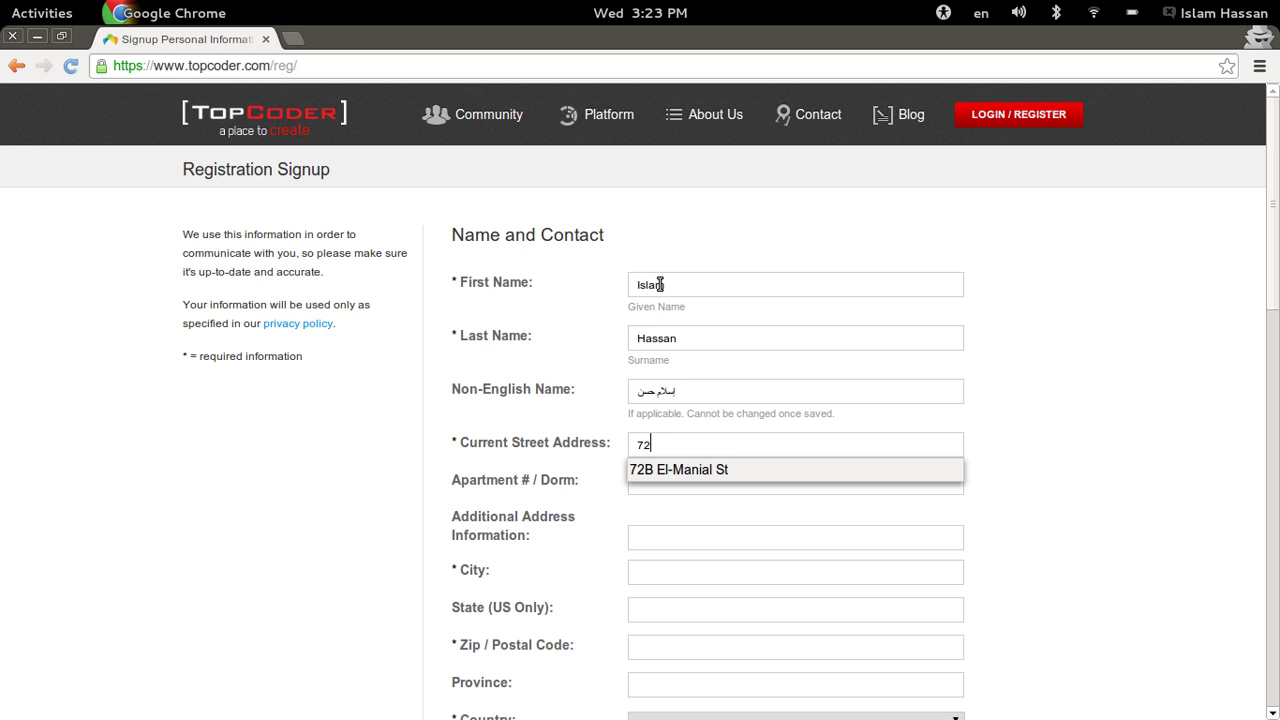
key("Down")
key("Return")
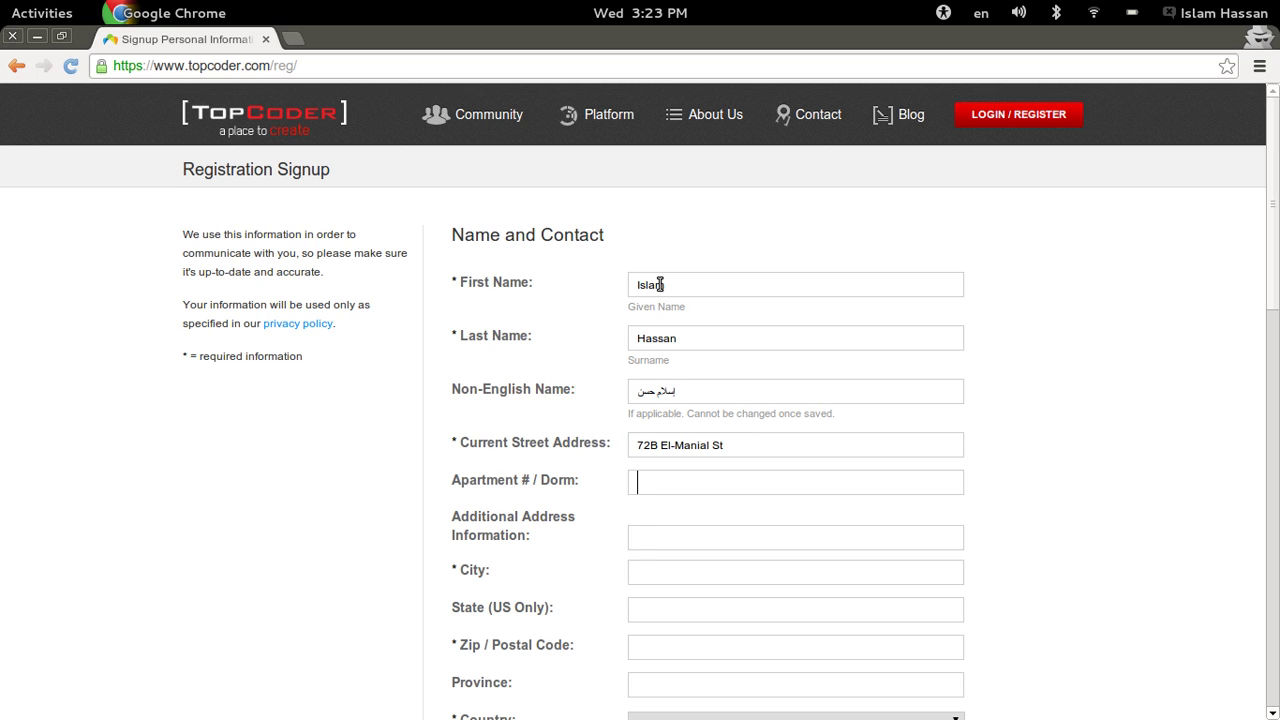
key("Tab")
key("Tab")
type("Ca")
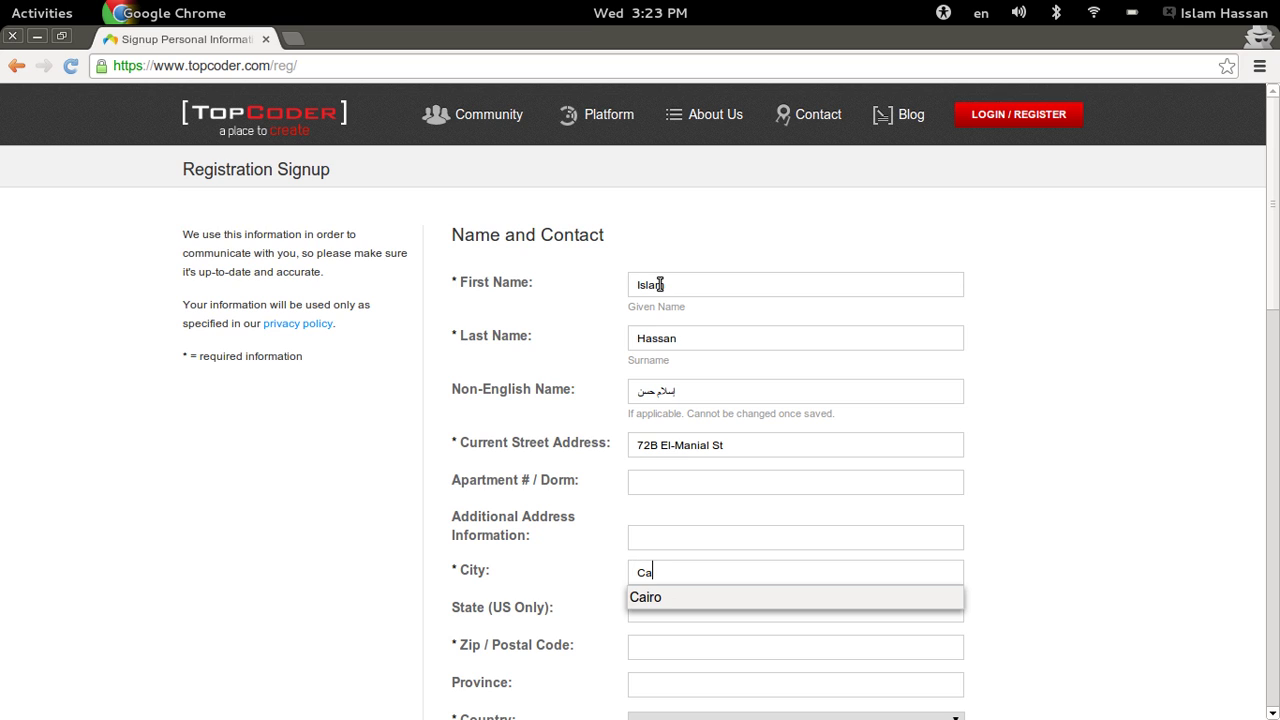
type("i")
key("Down")
key("Return")
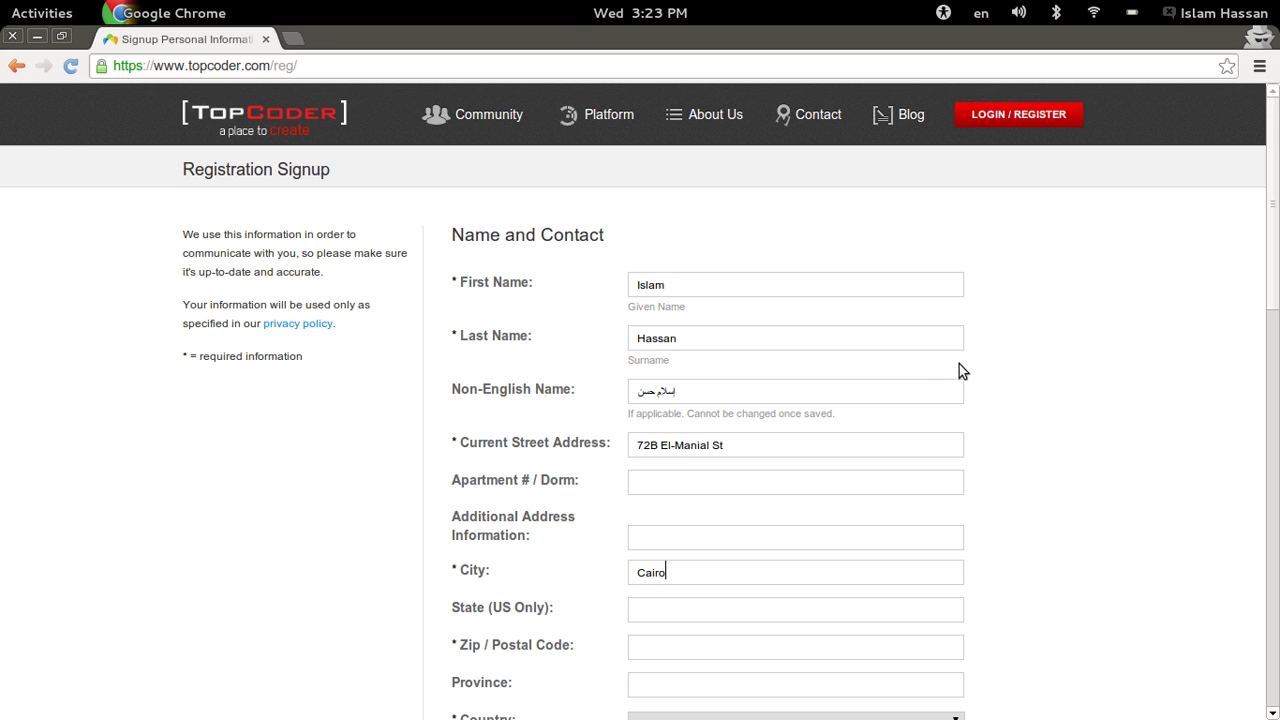
left_click(663, 647)
type("11")
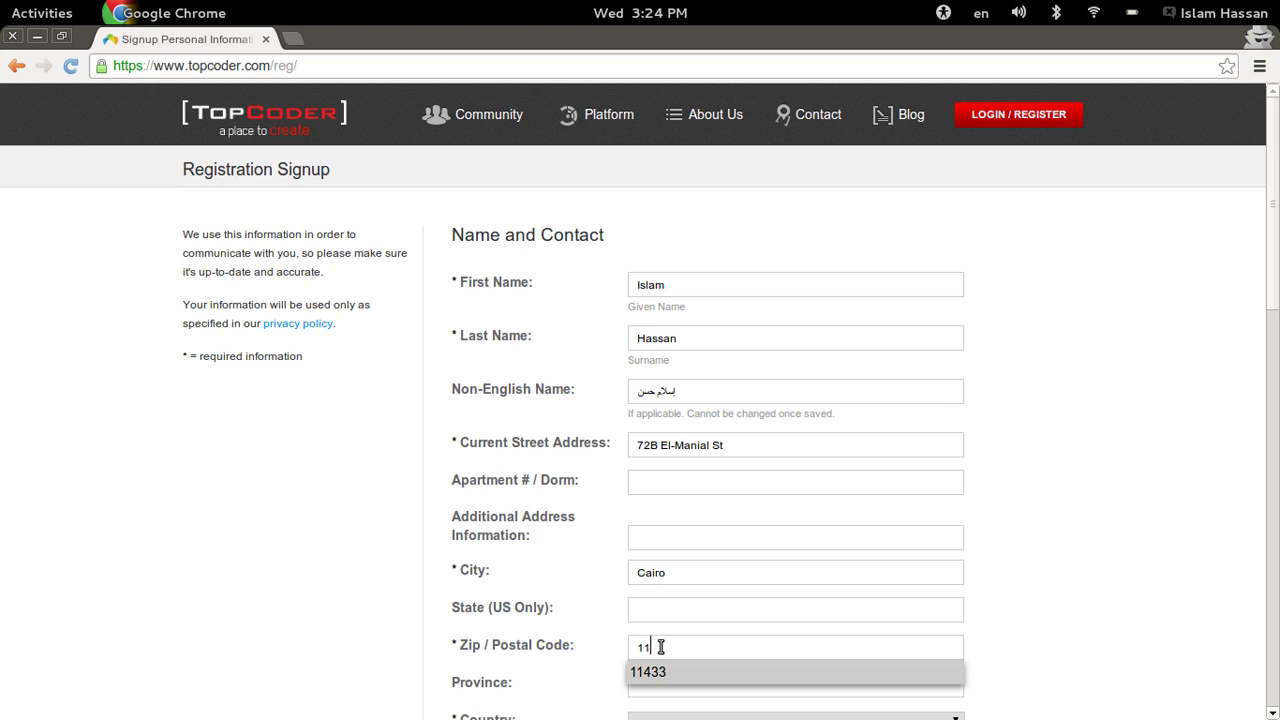
key("Return")
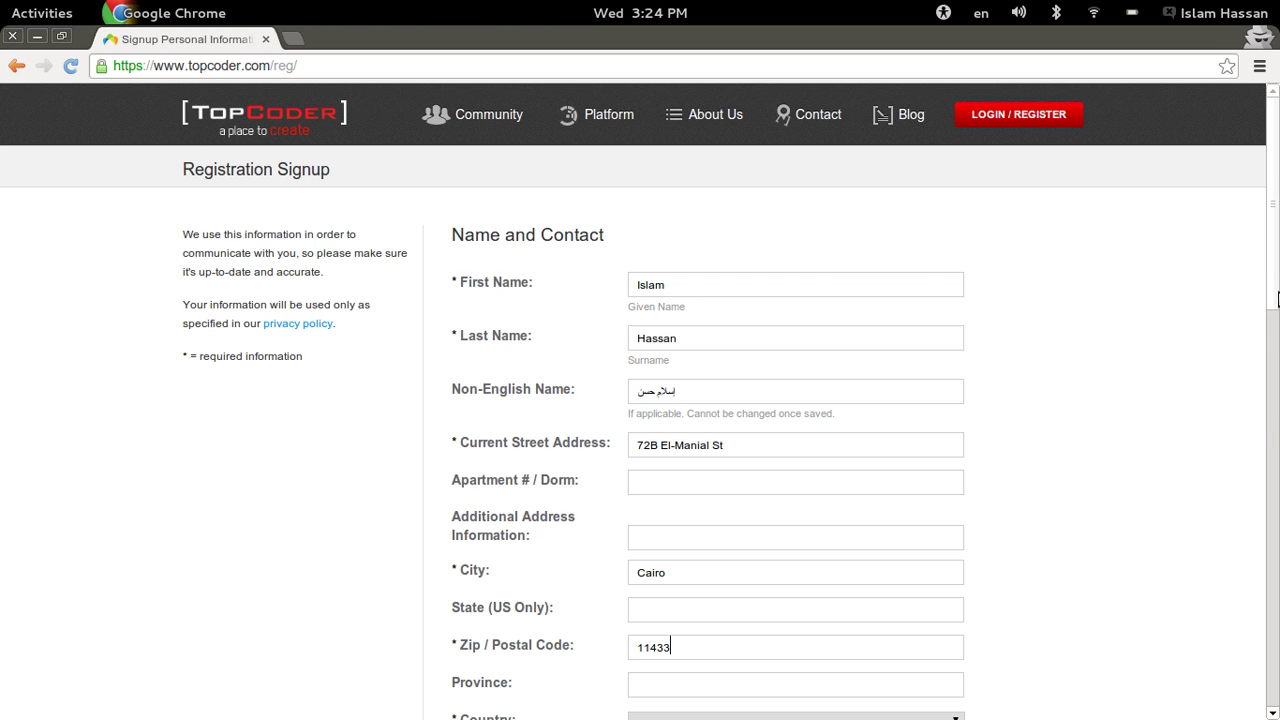
left_click_drag(1277, 298, 1272, 392)
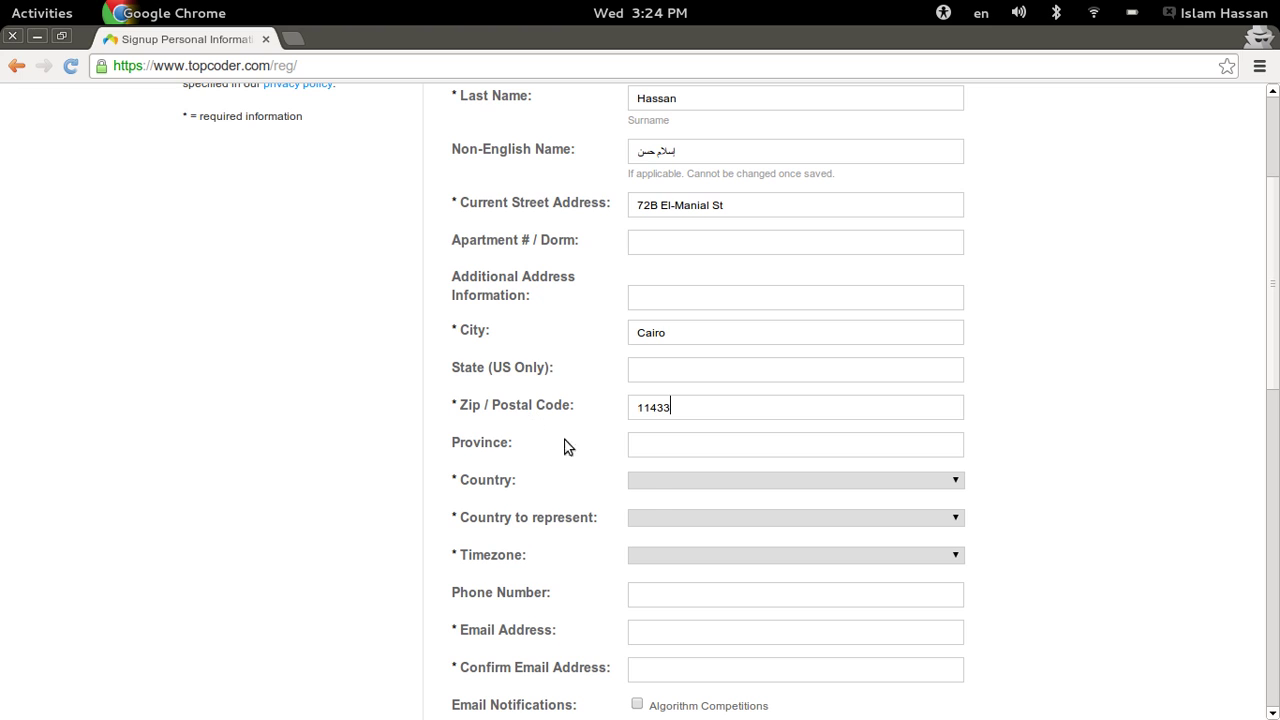
- Set Country and Country to represent to Egypt and Timezone to Africa/Cairo
left_click(651, 481)
type("eg")
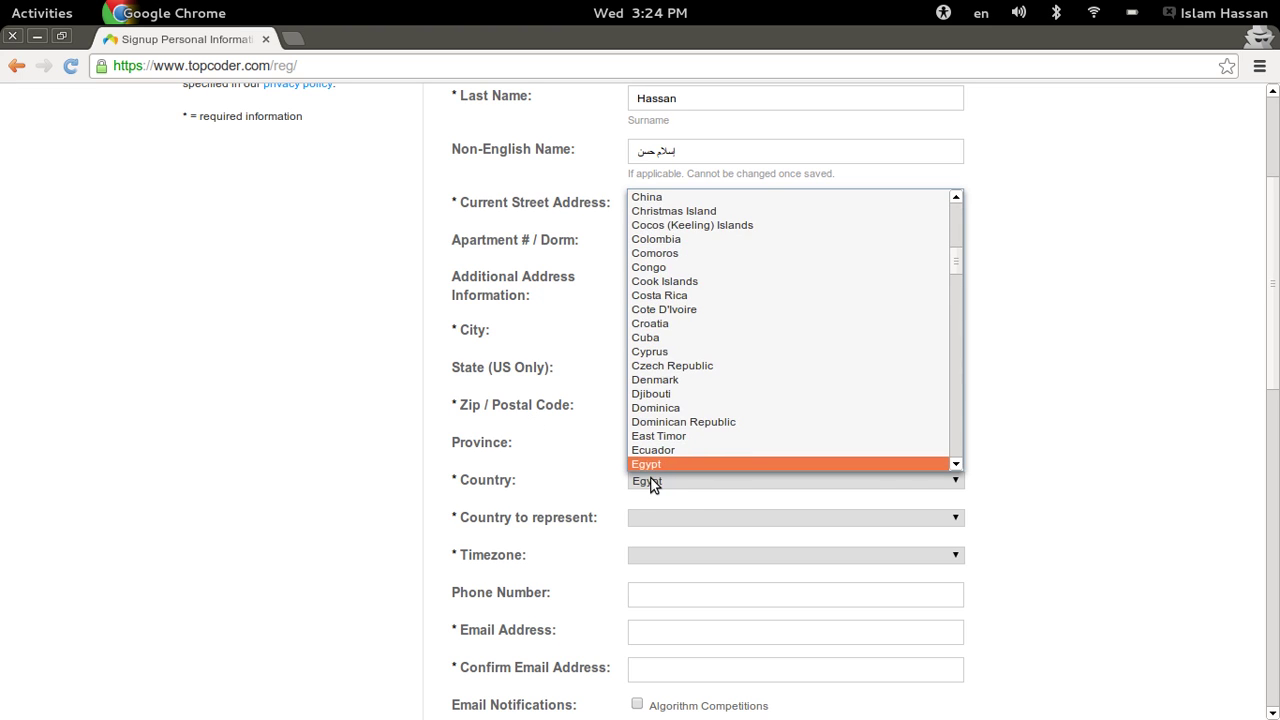
key("Return")
left_click(641, 518)
key("e")
key("Down")
key("Down")
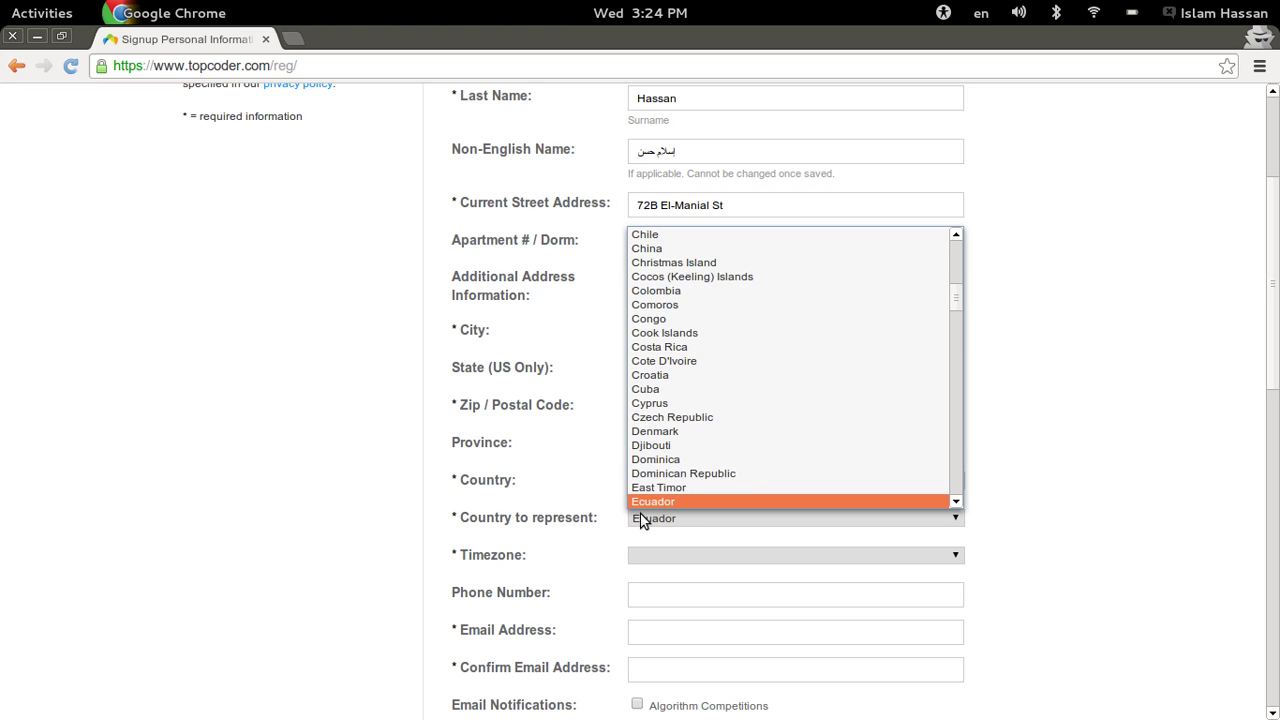
key("Return")
scroll(1248, 397, "down", 3)
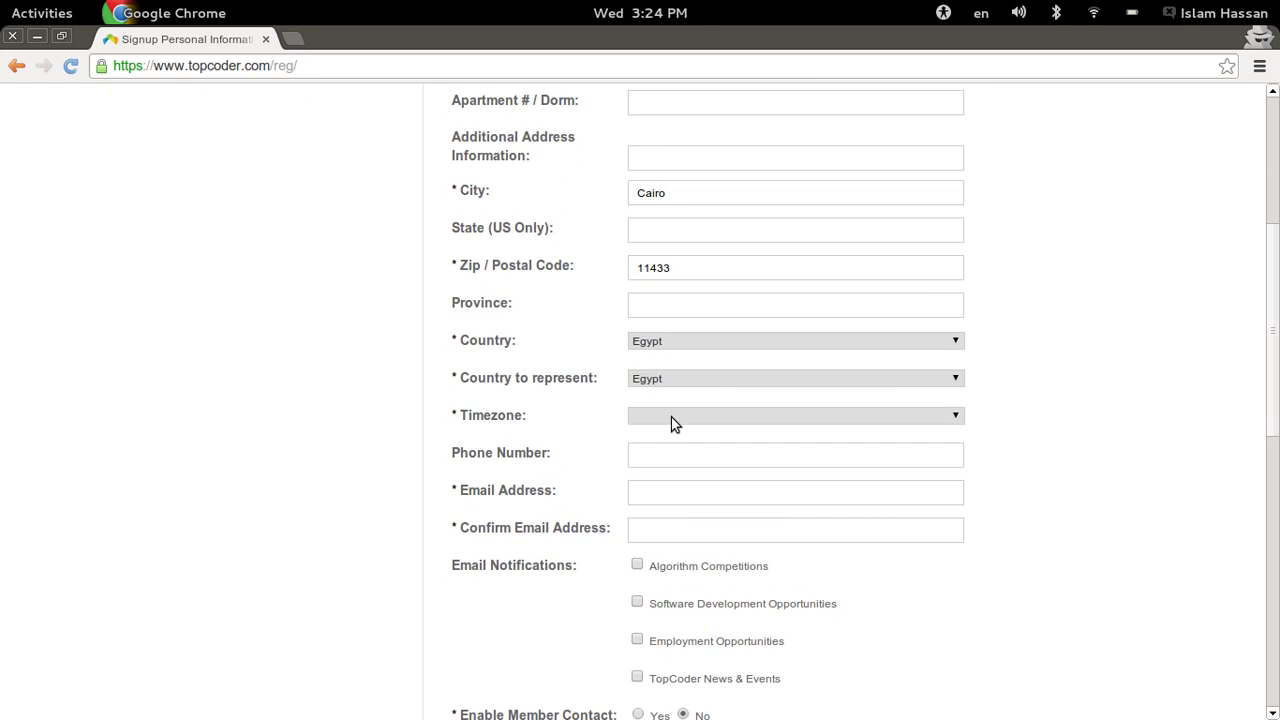
left_click(671, 417)
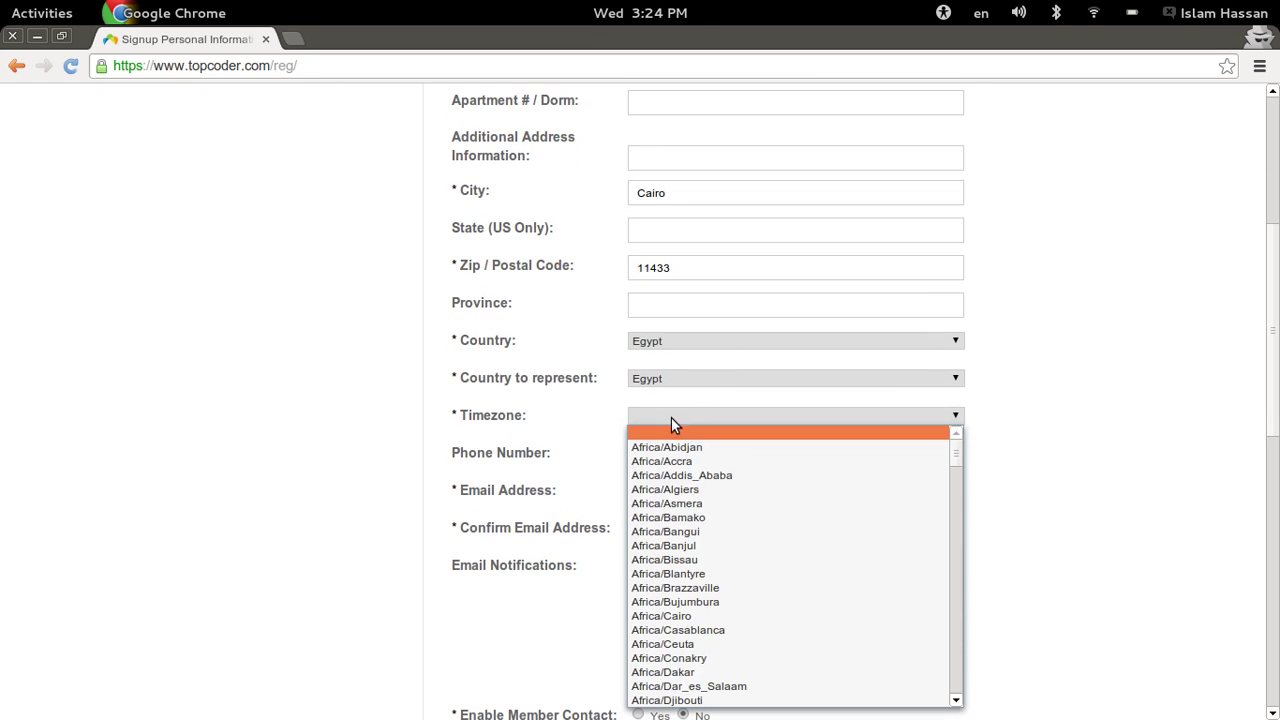
left_click(675, 616)
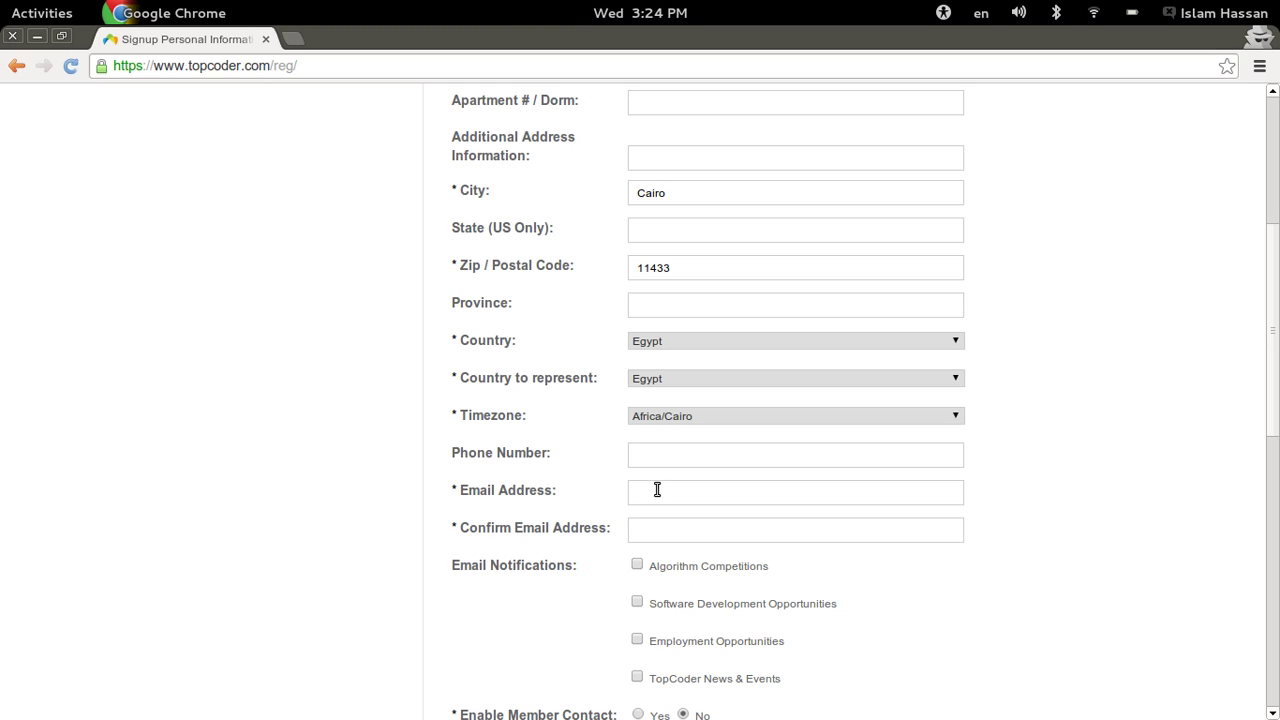
- Enter the email address and paste the same address into Confirm Email Address
left_click(658, 490)
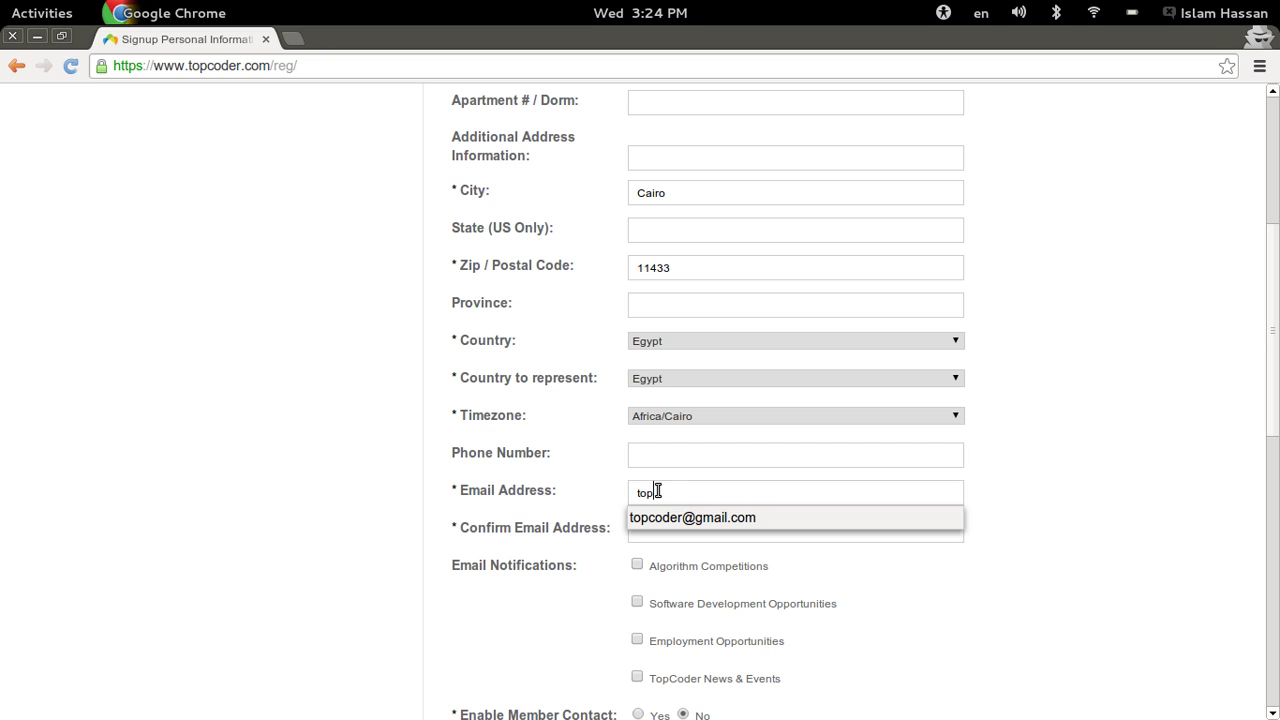
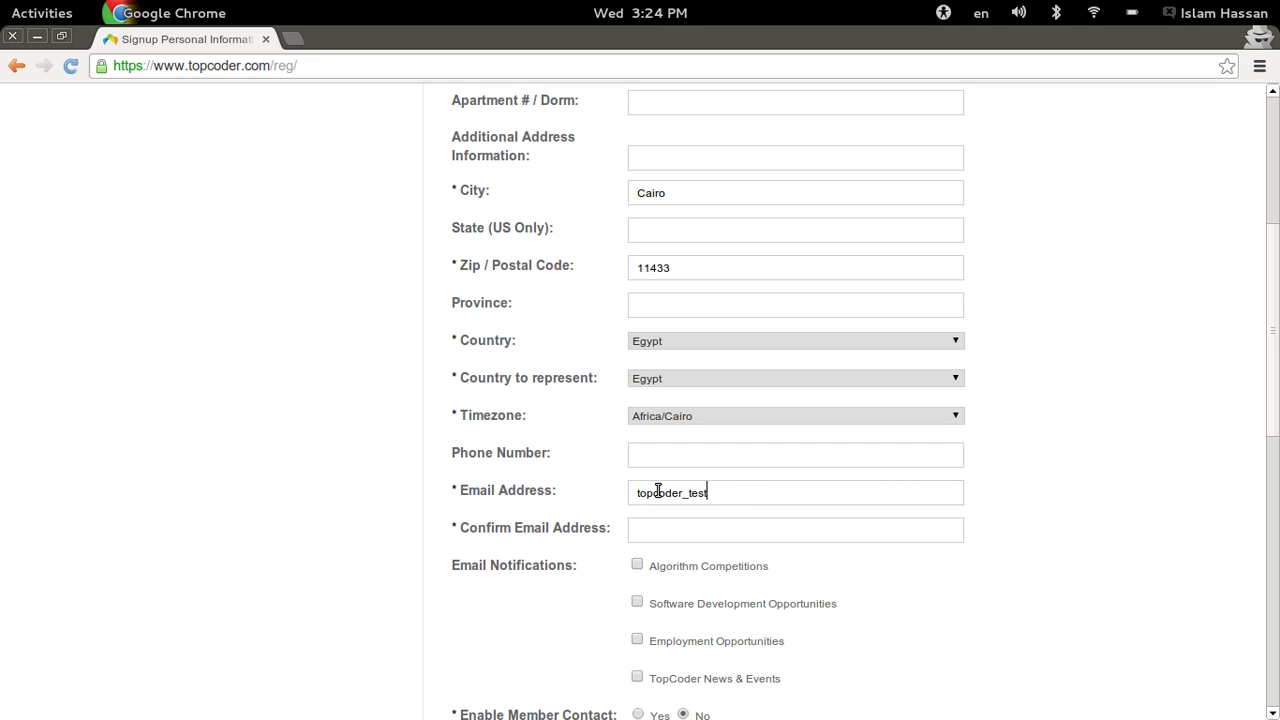
key("Left")
key("Left")
key("Left")
key("Left")
key("Left")
key("Left")
key("ctrl+a")
key("ctrl+c")
key("Tab")
key("ctrl+v")
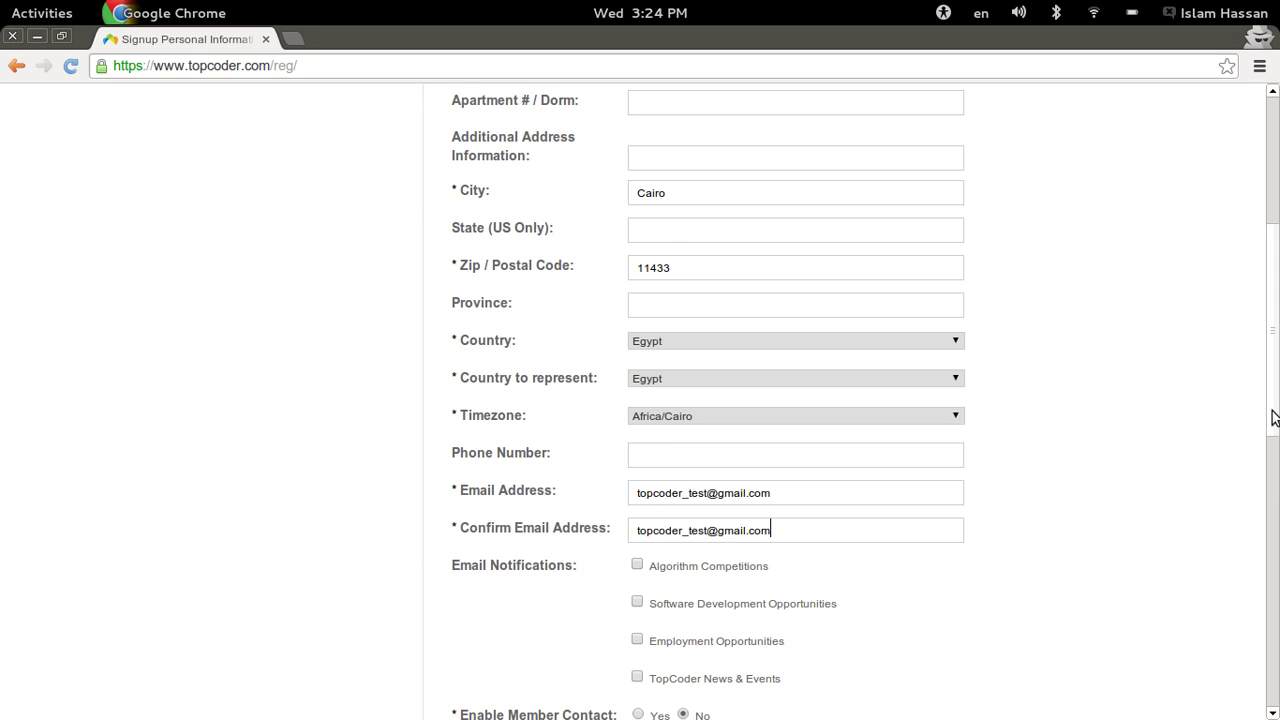
scroll(1276, 400, "down", 2)
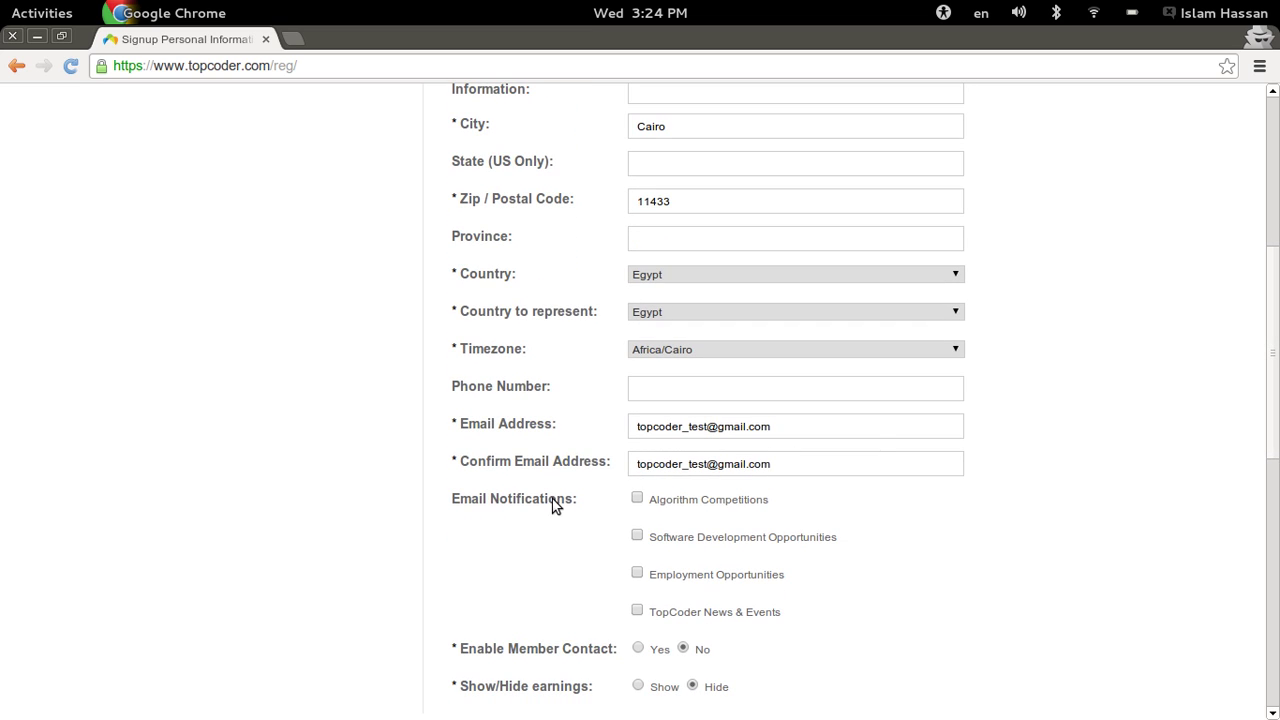
- Tick Algorithm Competitions and Employment Opportunities notifications and select Yes for Enable Member Contact
scroll(944, 494, "down", 3)
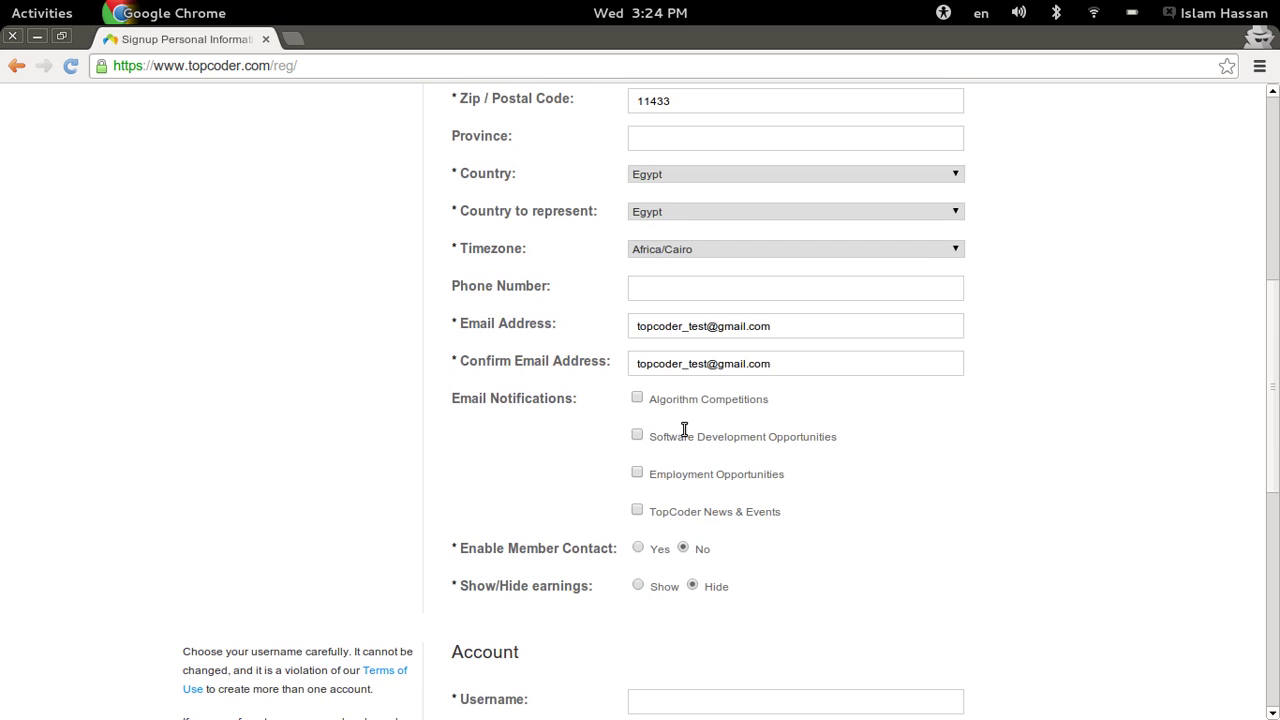
left_click(637, 398)
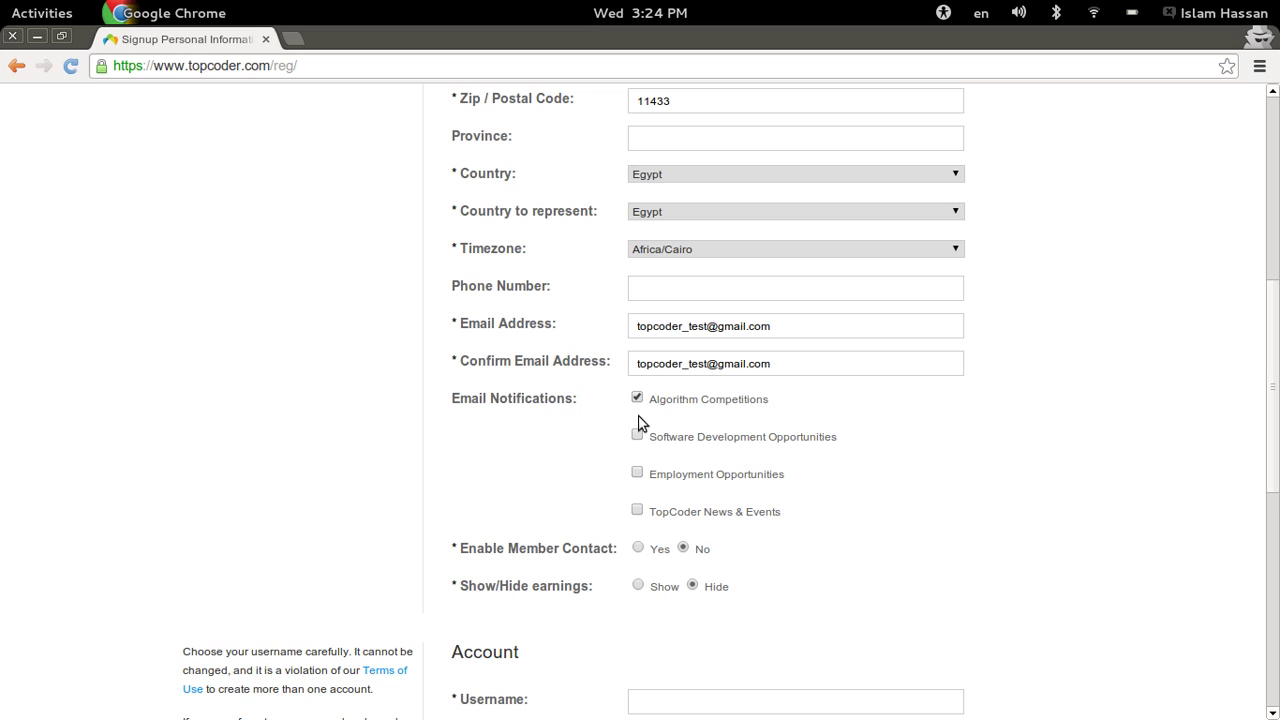
left_click(637, 473)
scroll(910, 432, "down", 3)
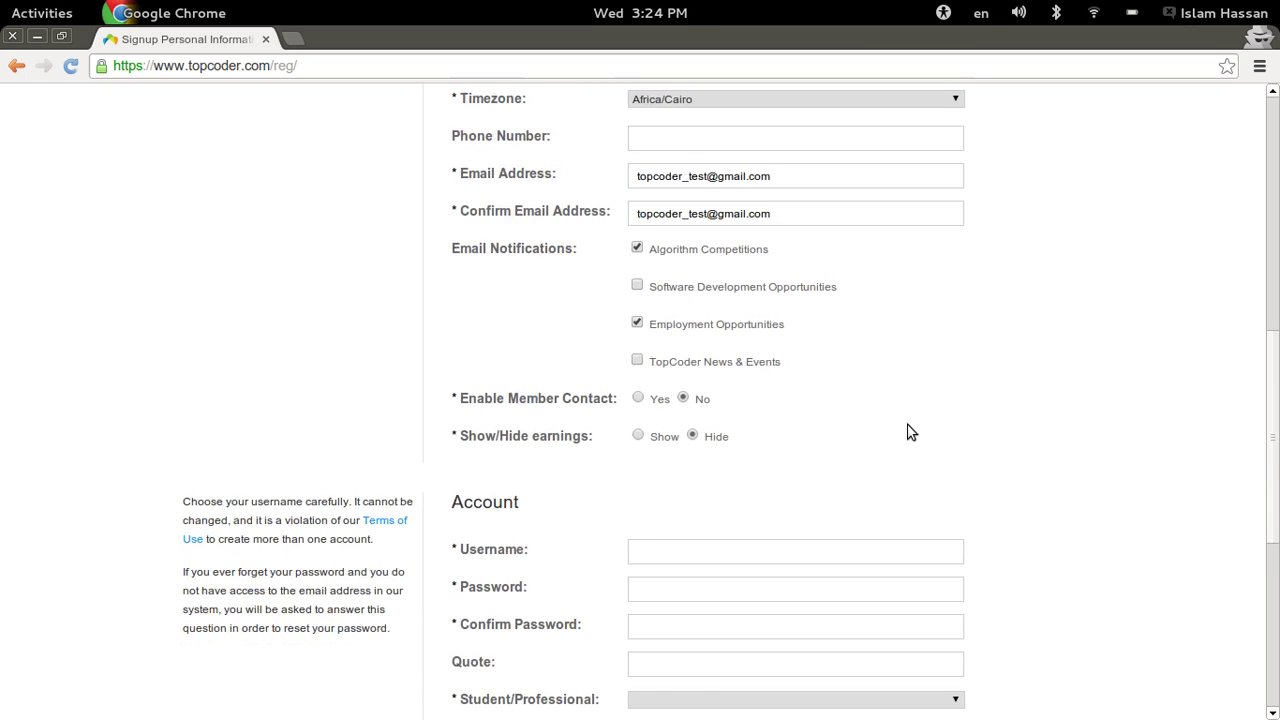
scroll(910, 432, "down", 1)
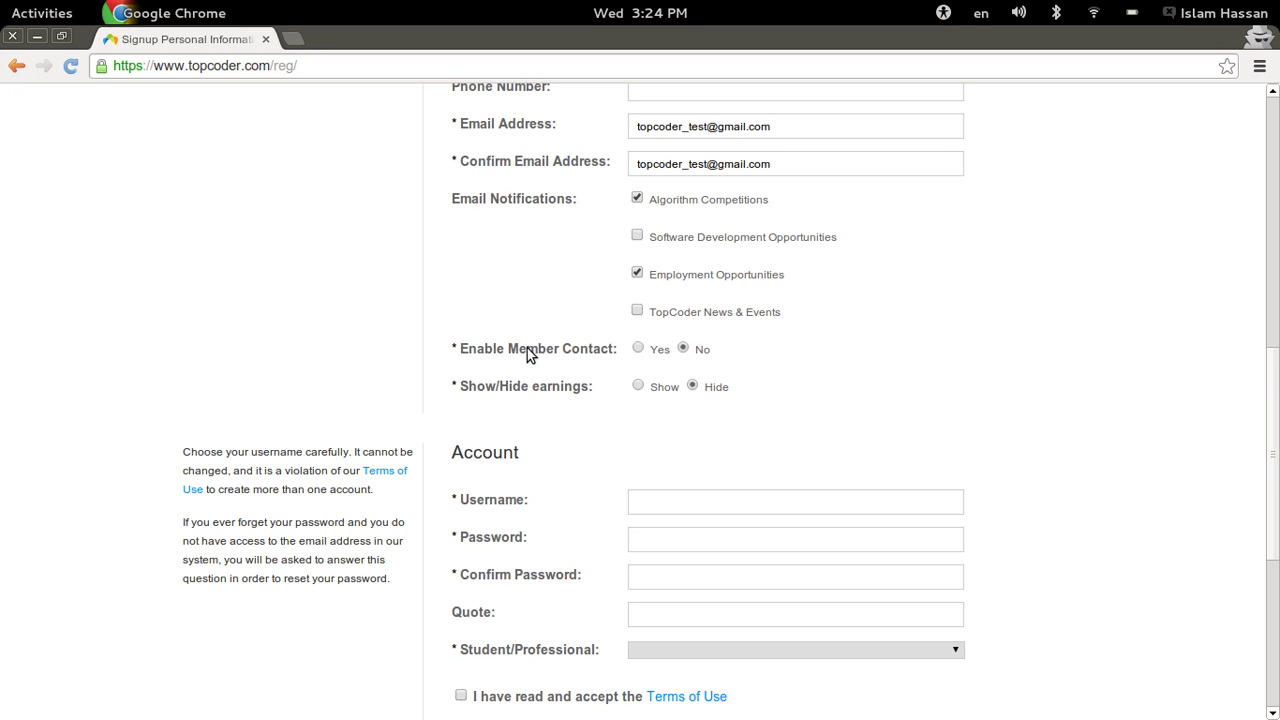
left_click(638, 350)
scroll(806, 374, "down", 3)
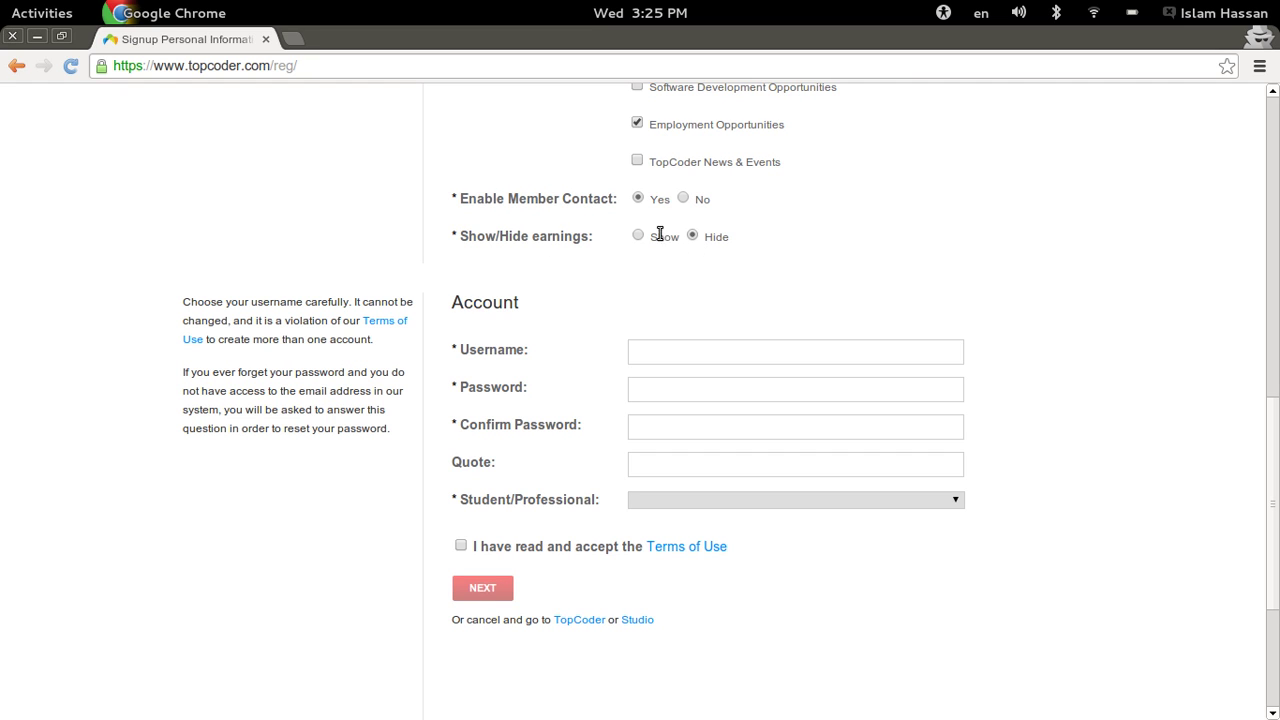
- Enter the account username and the password in both password fields
scroll(757, 237, "down", 4)
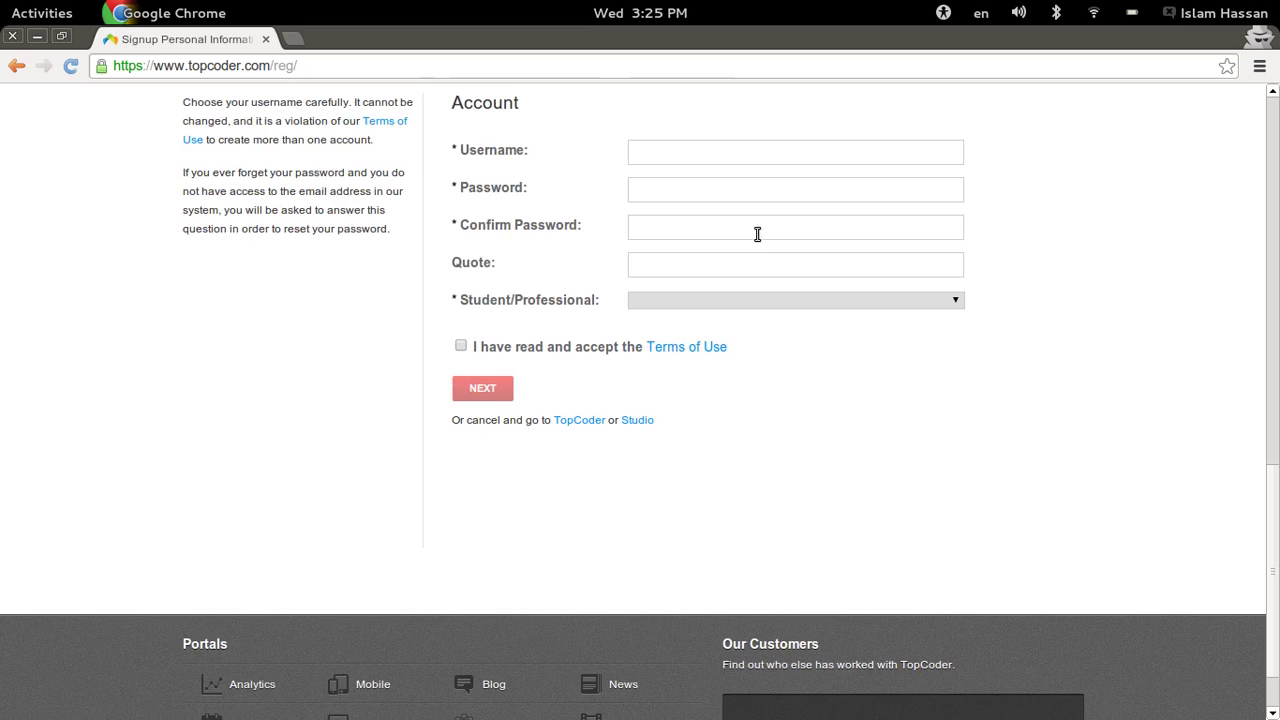
left_click(665, 154)
type("to")
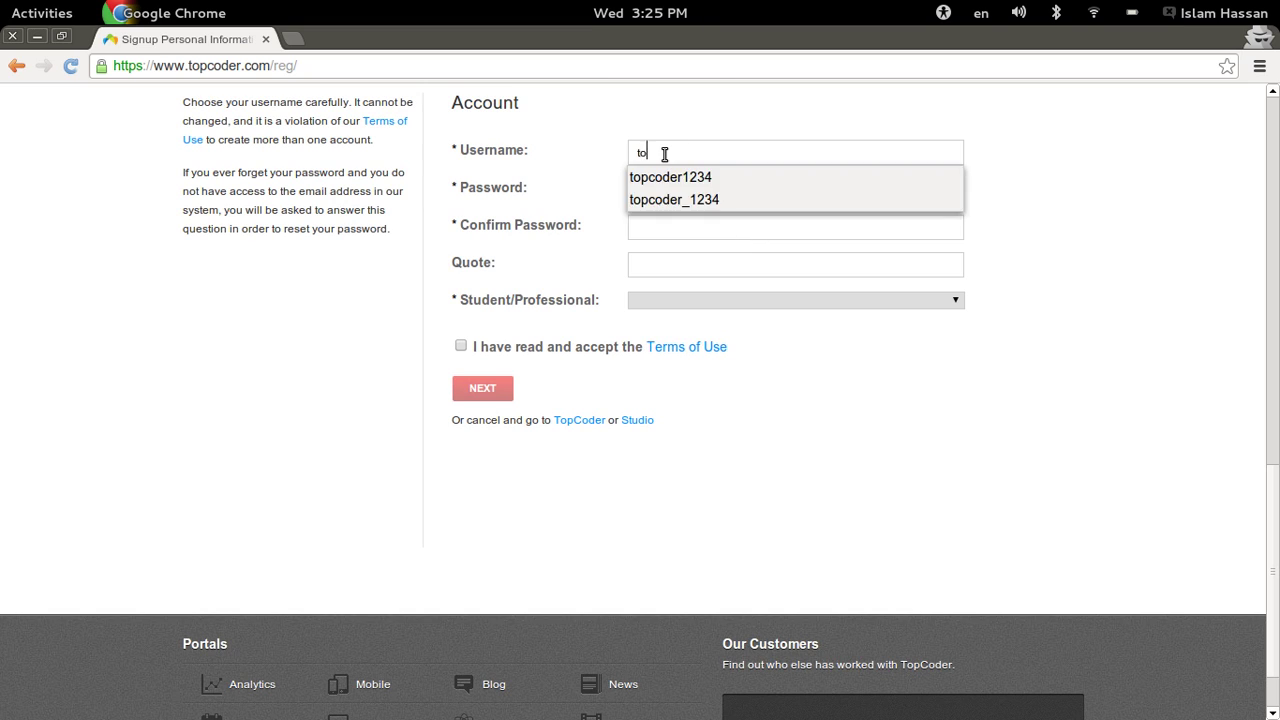
type("pcoder_test")
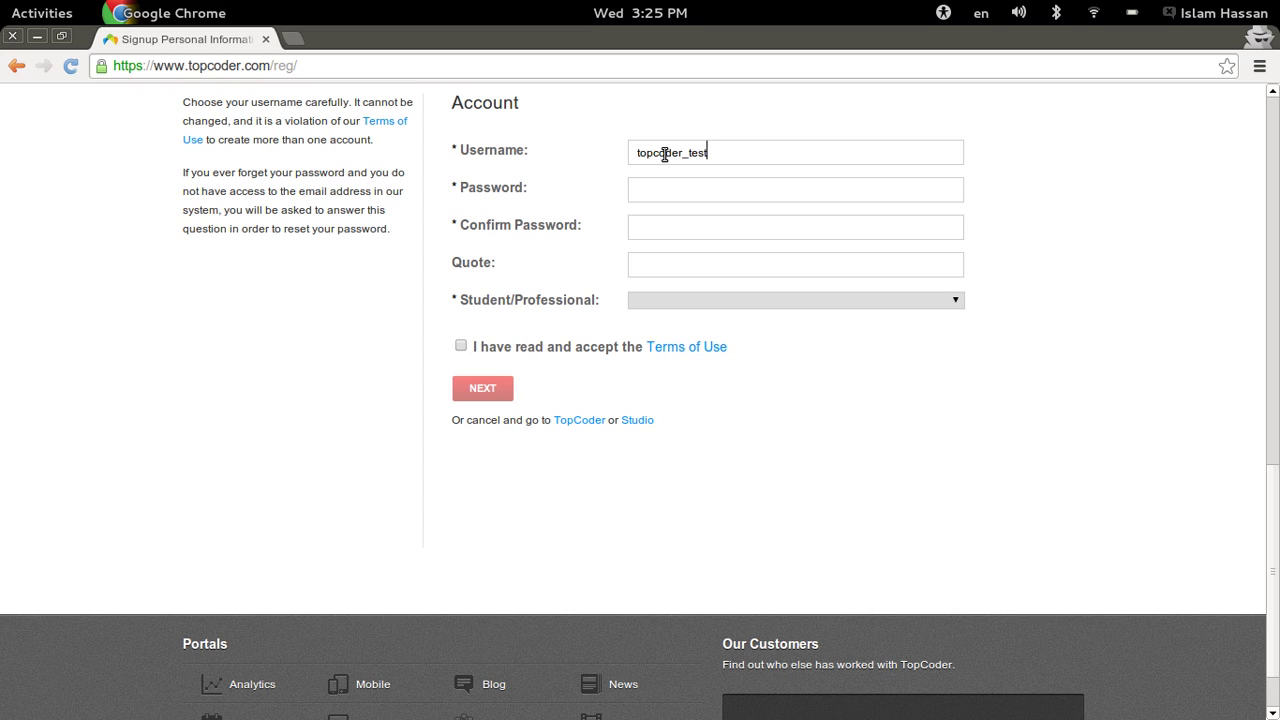
key("Tab")
type("topcoder")
key("Tab")
type("topcoder")
- Add the quote 'Life is hard', choose Student, accept the Terms of Use and submit
left_click(658, 259)
type("Life")
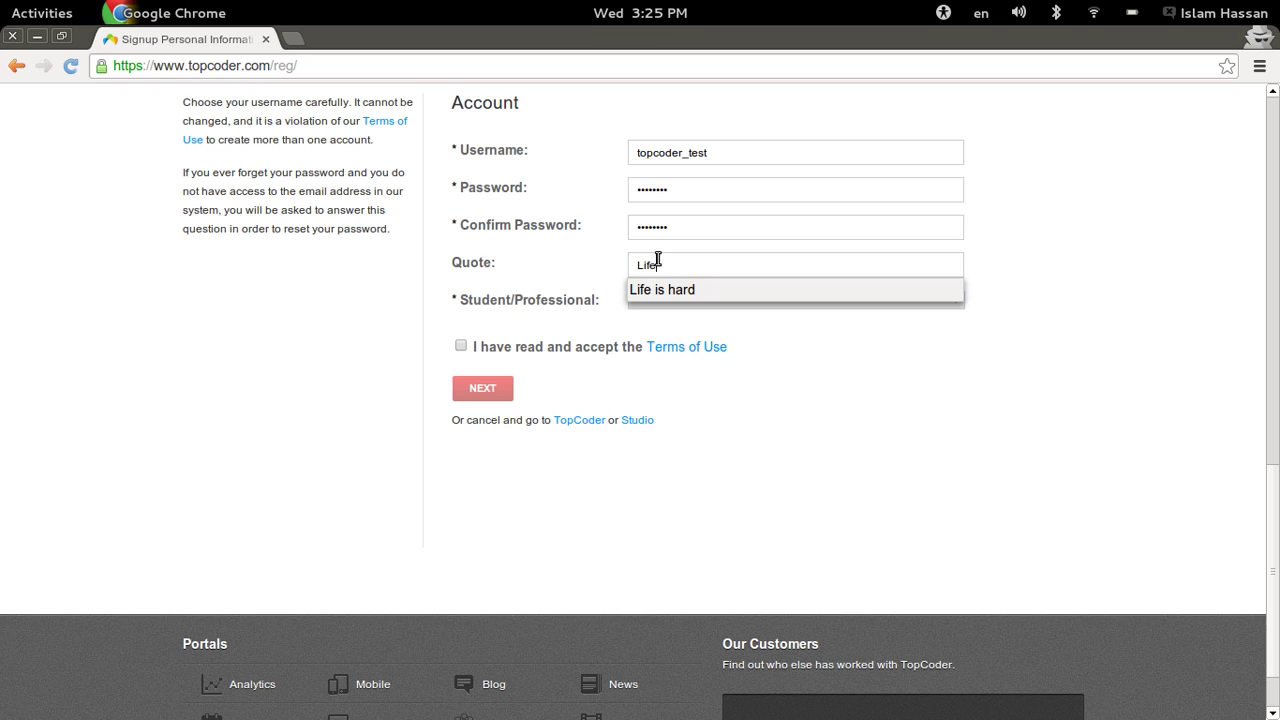
key("Down")
key("Return")
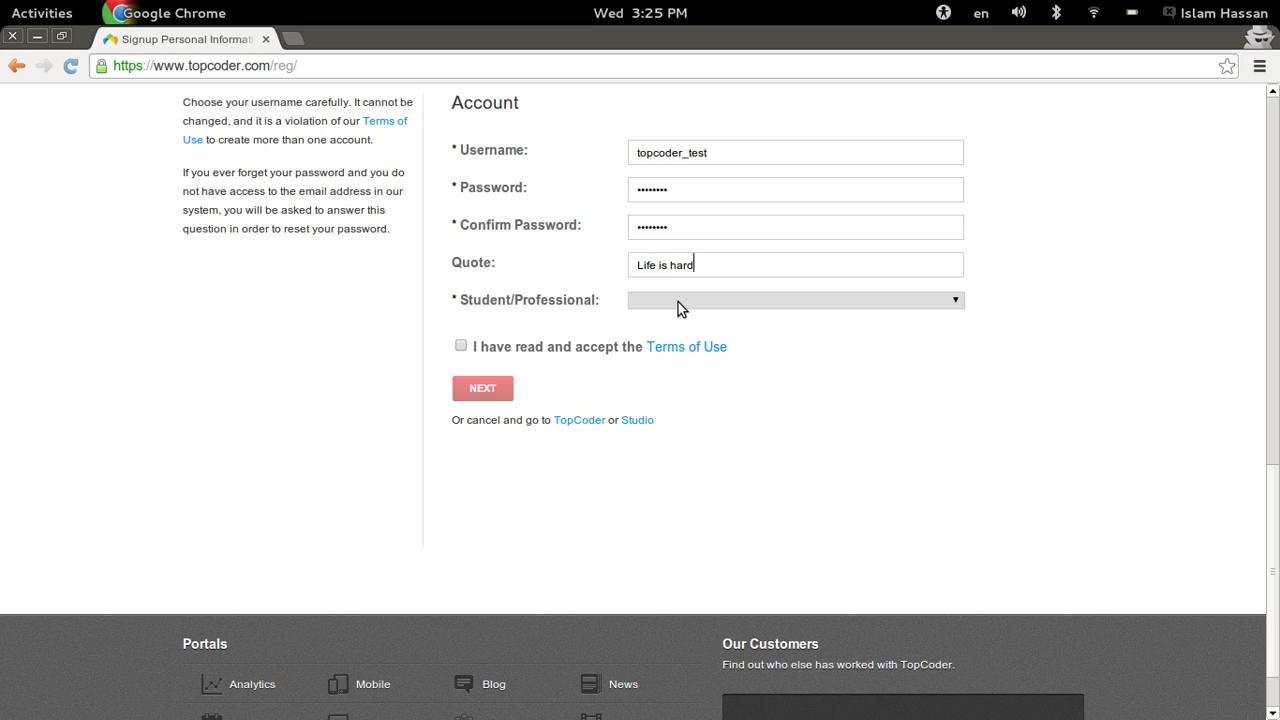
left_click(678, 302)
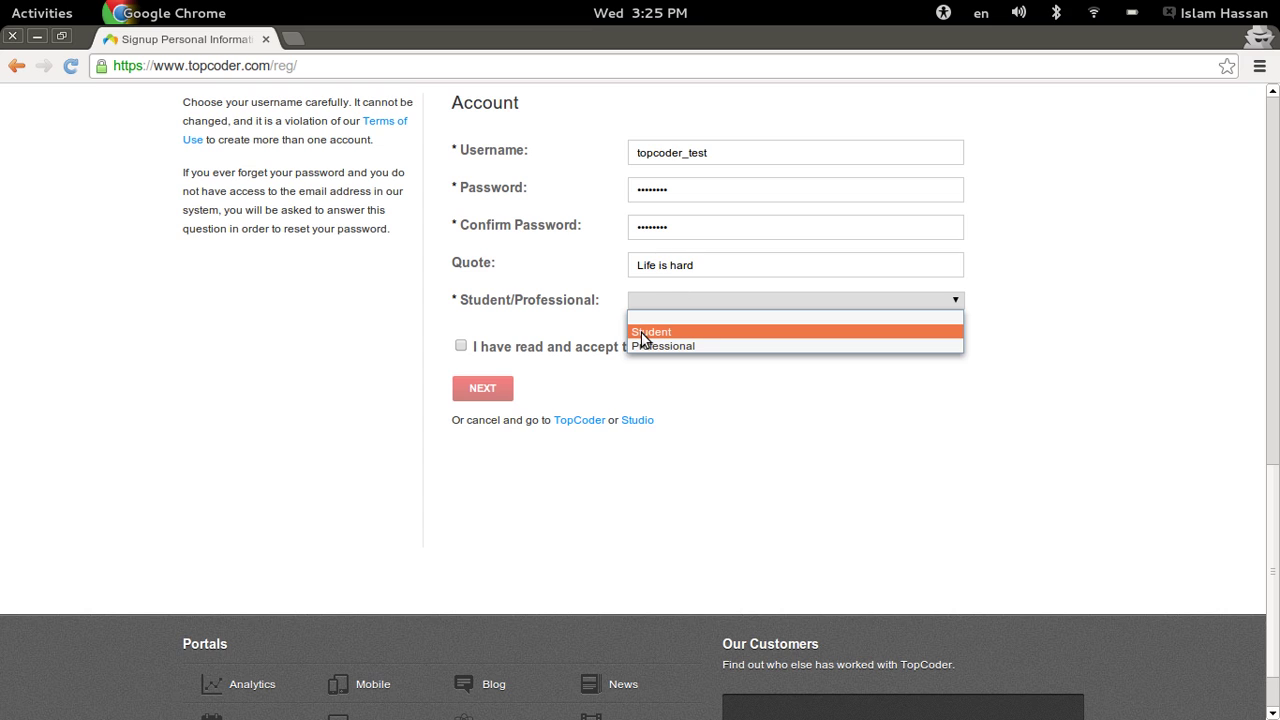
left_click(645, 333)
left_click(460, 346)
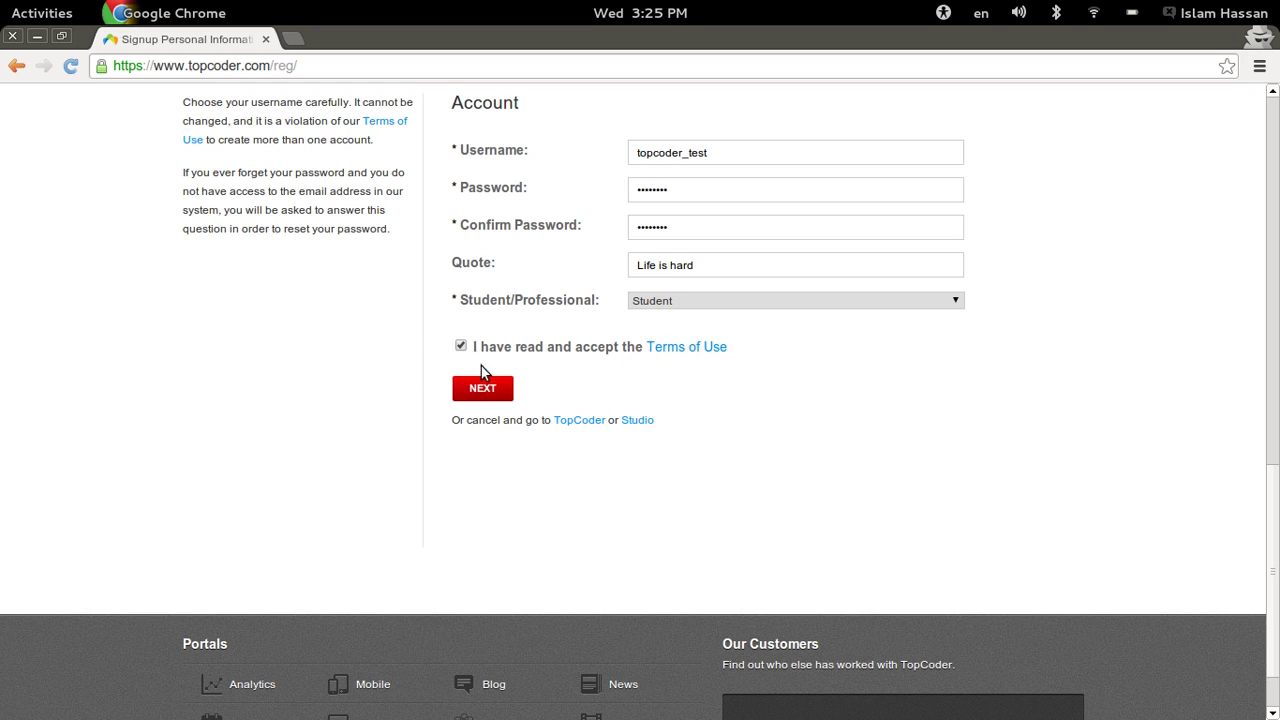
left_click(484, 388)
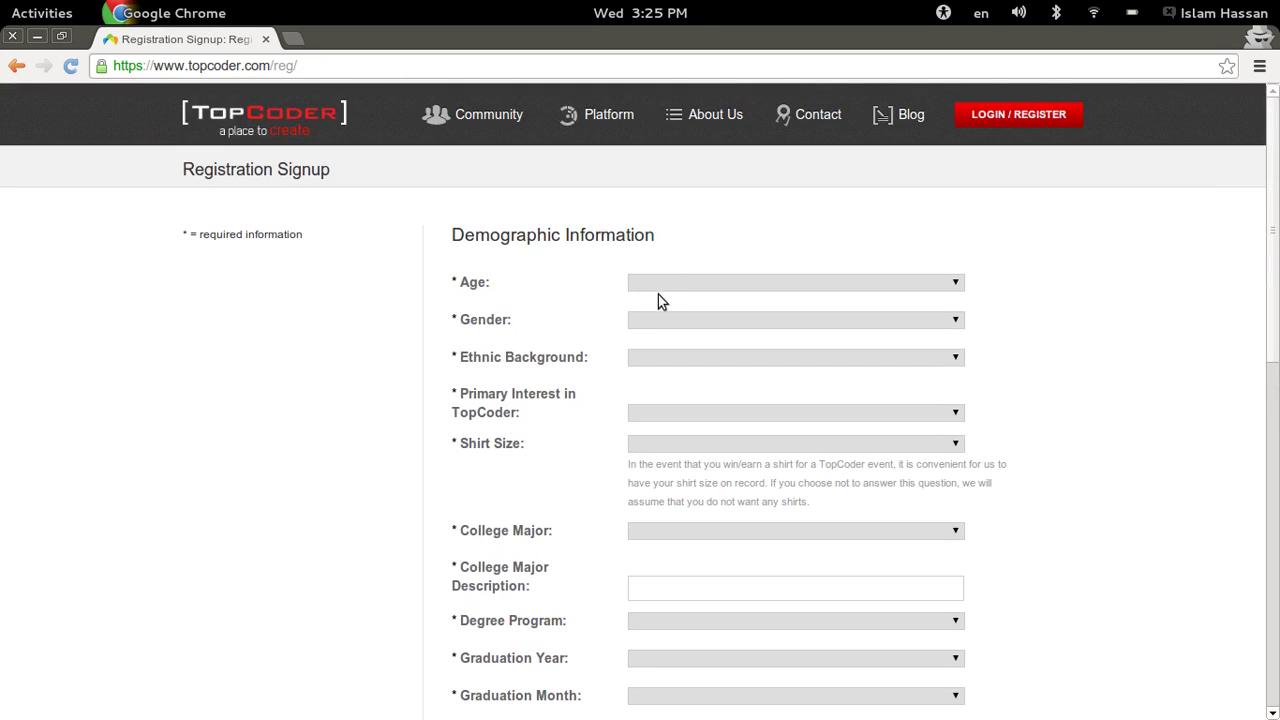
- Choose Age 18 - 24, Gender Male and Ethnic Background Other
left_click(676, 283)
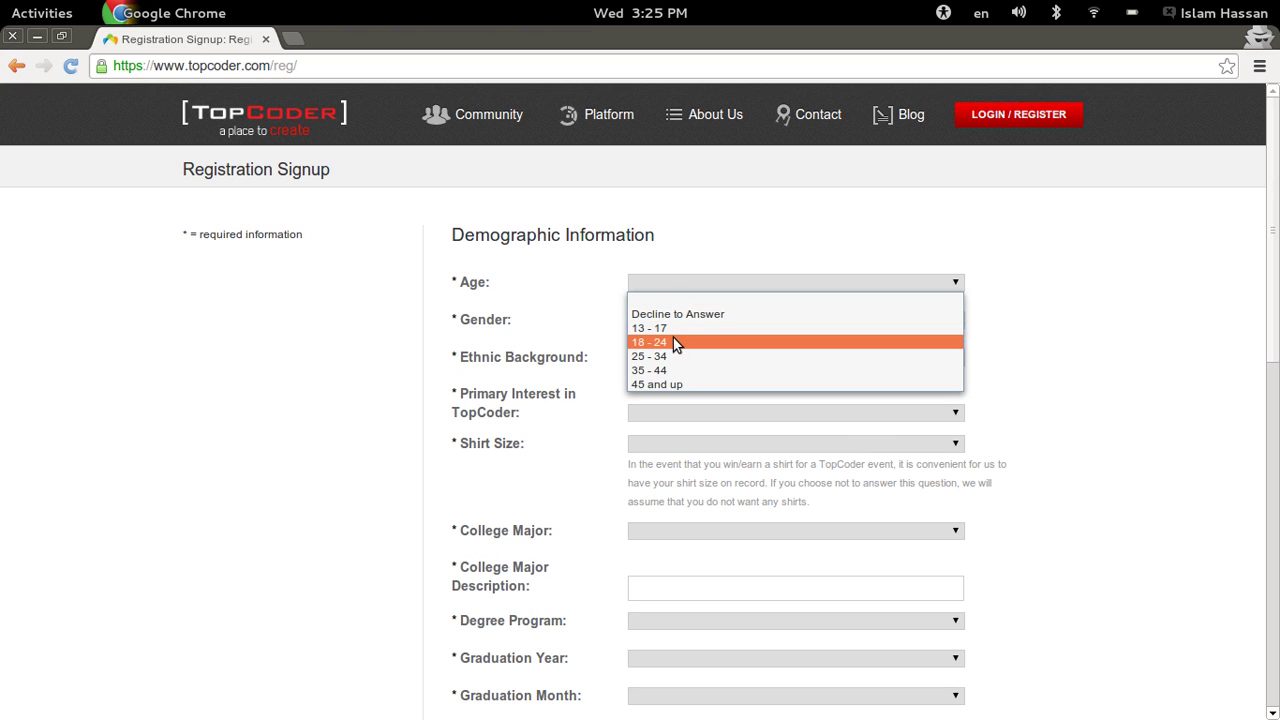
left_click(673, 342)
left_click(673, 322)
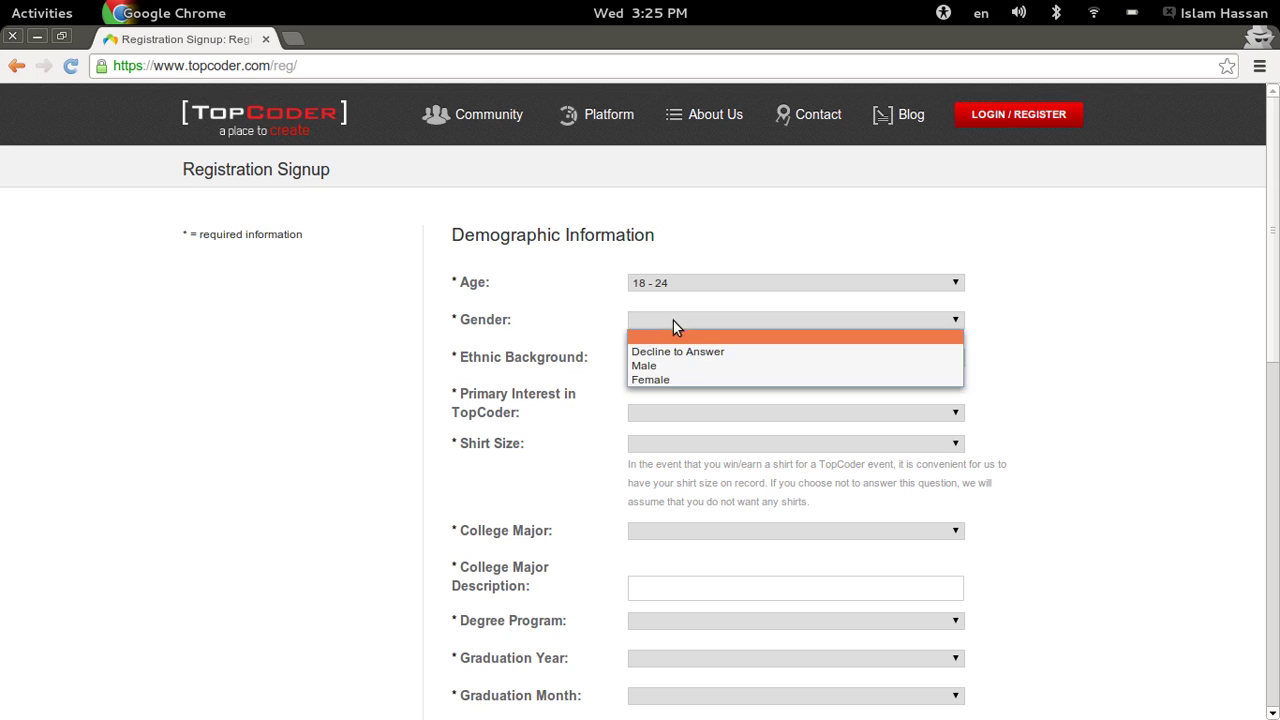
left_click(666, 365)
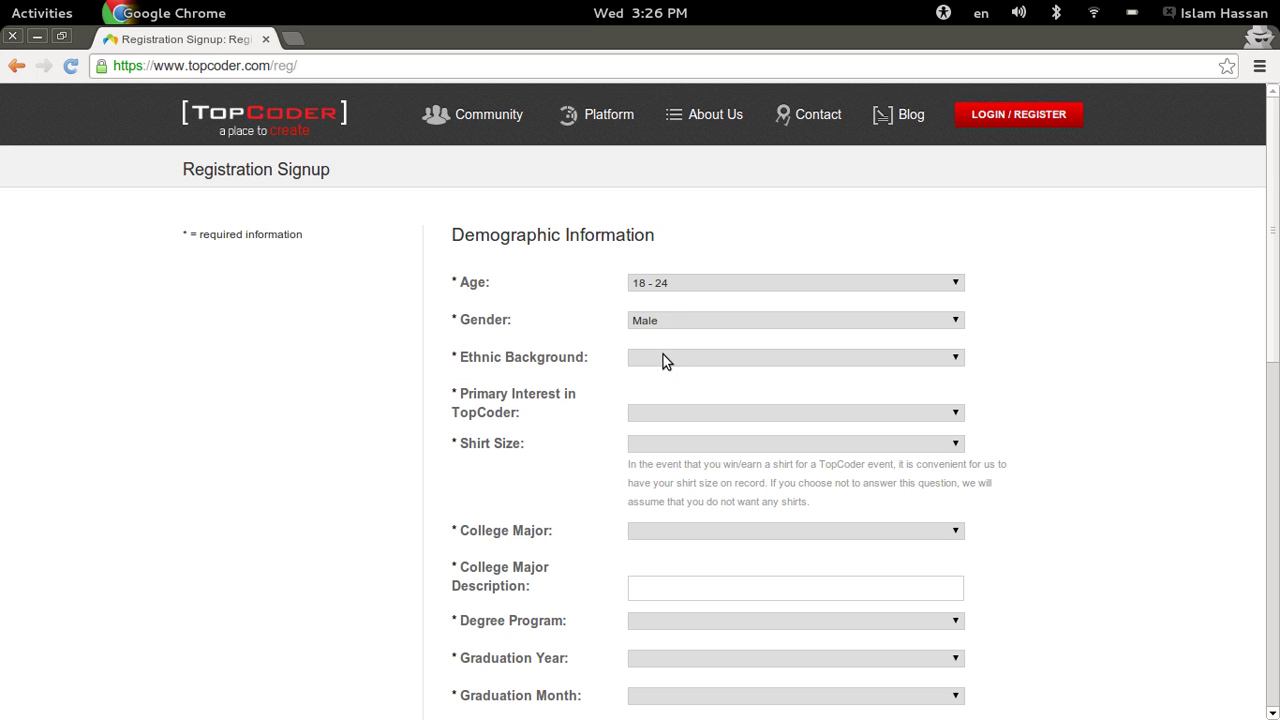
left_click(684, 360)
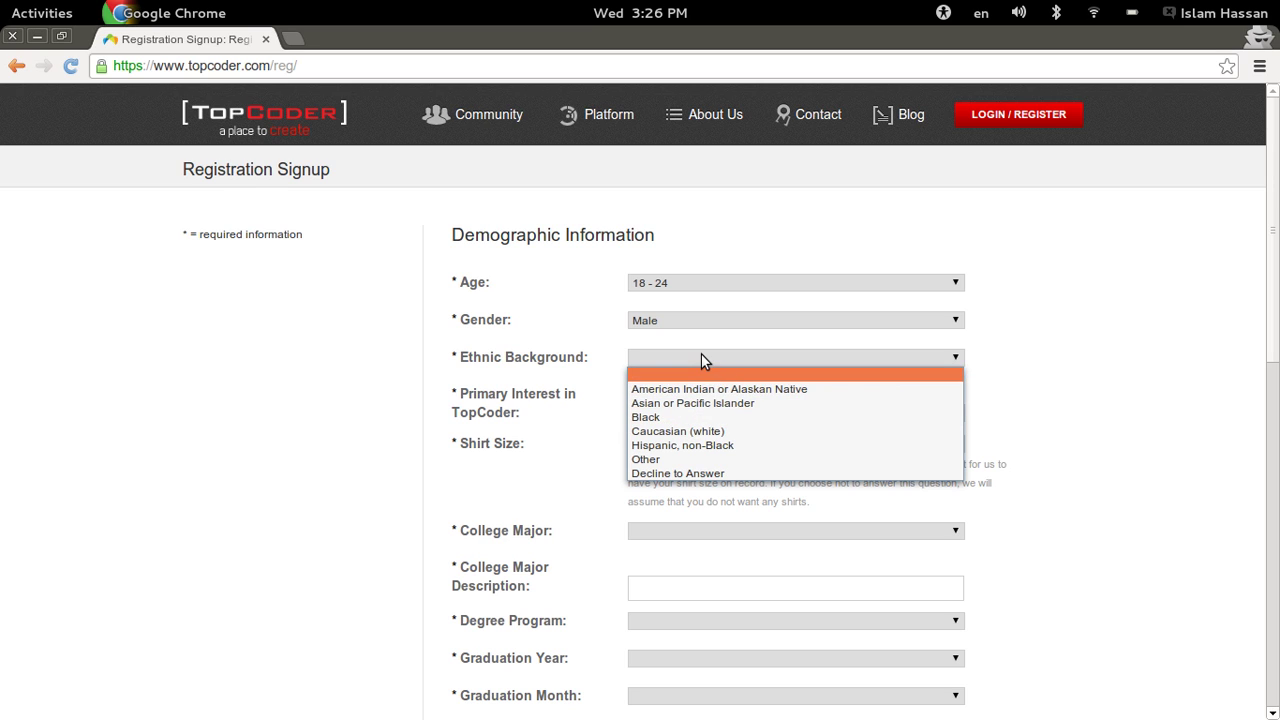
left_click(701, 355)
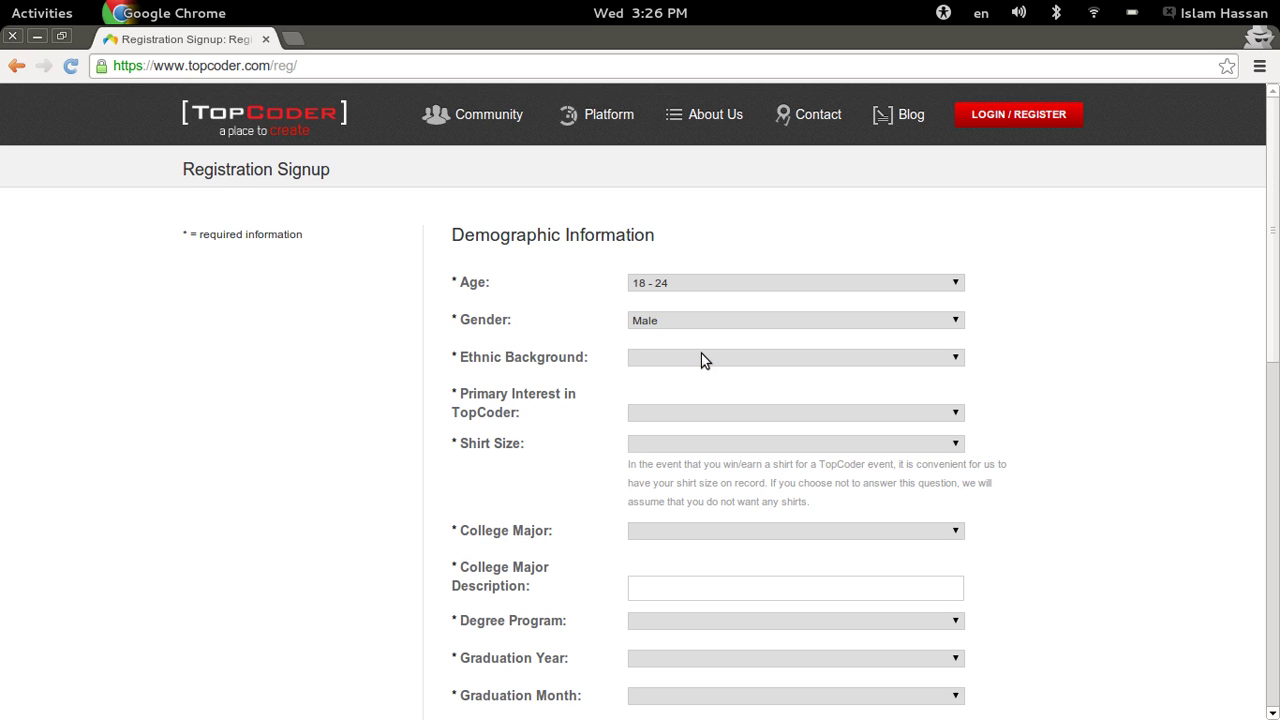
left_click(701, 356)
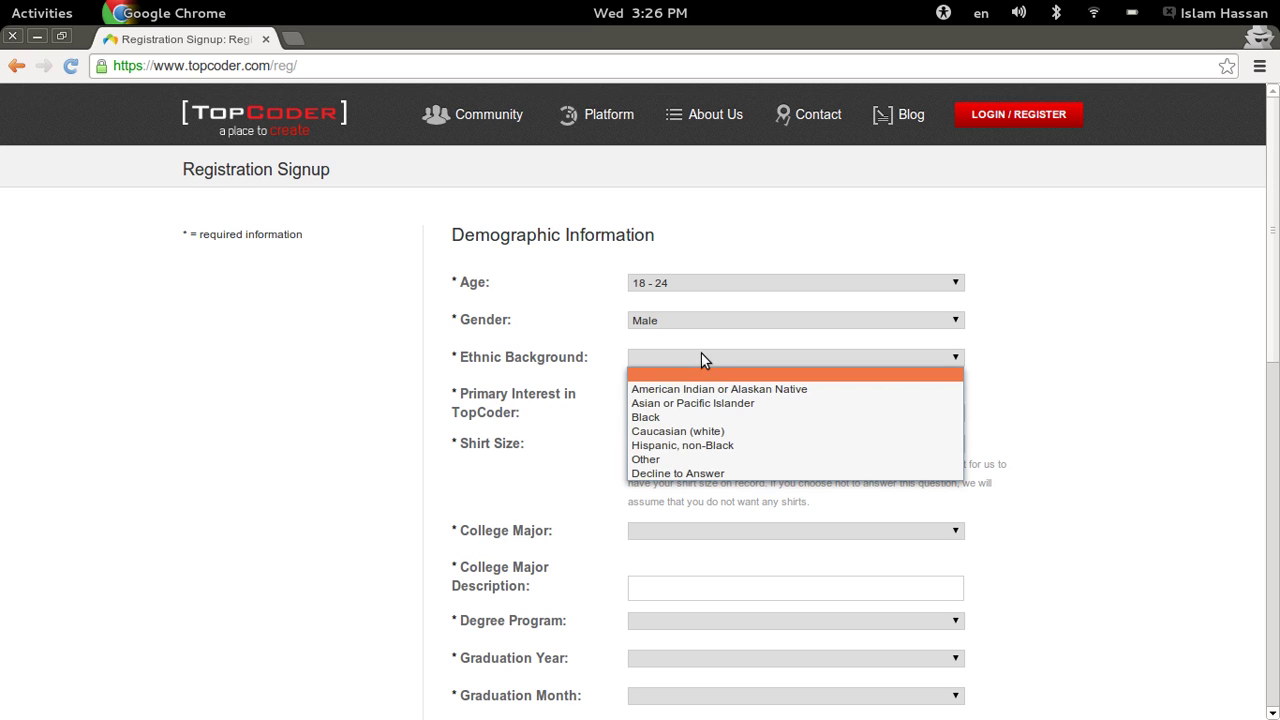
left_click(660, 460)
scroll(343, 360, "down", 1)
scroll(343, 360, "up", 1)
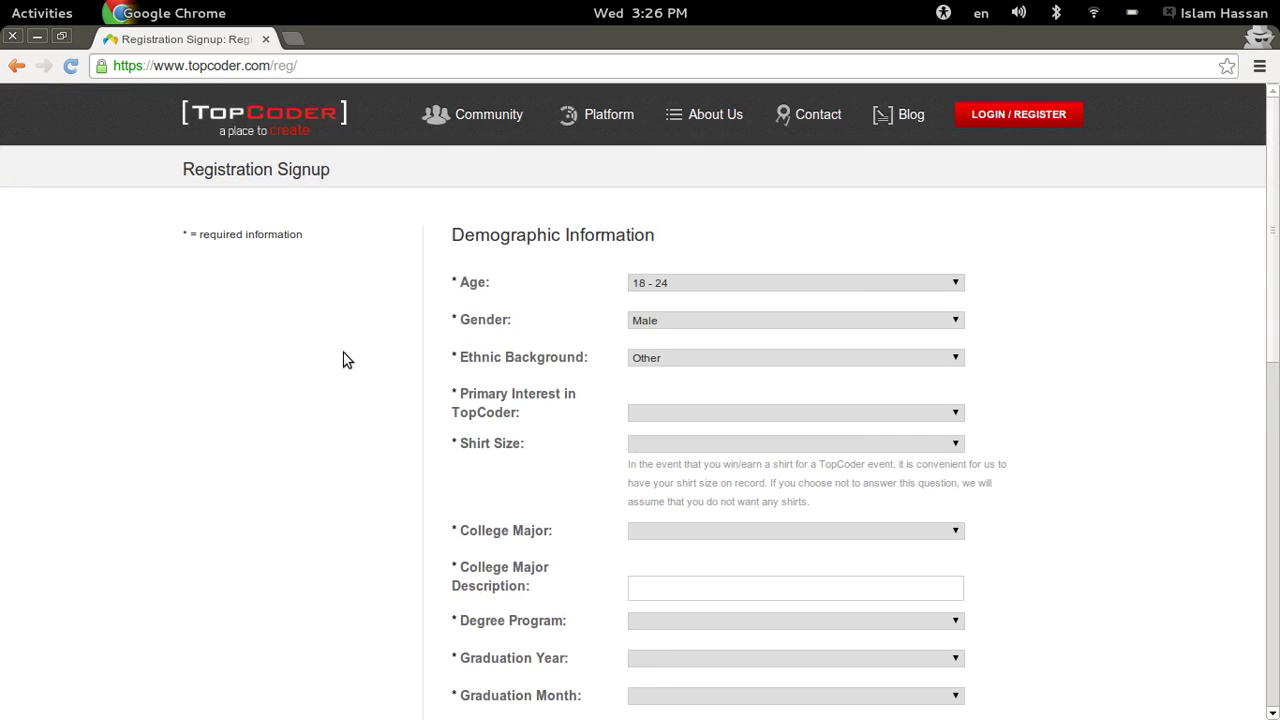
scroll(343, 360, "down", 1)
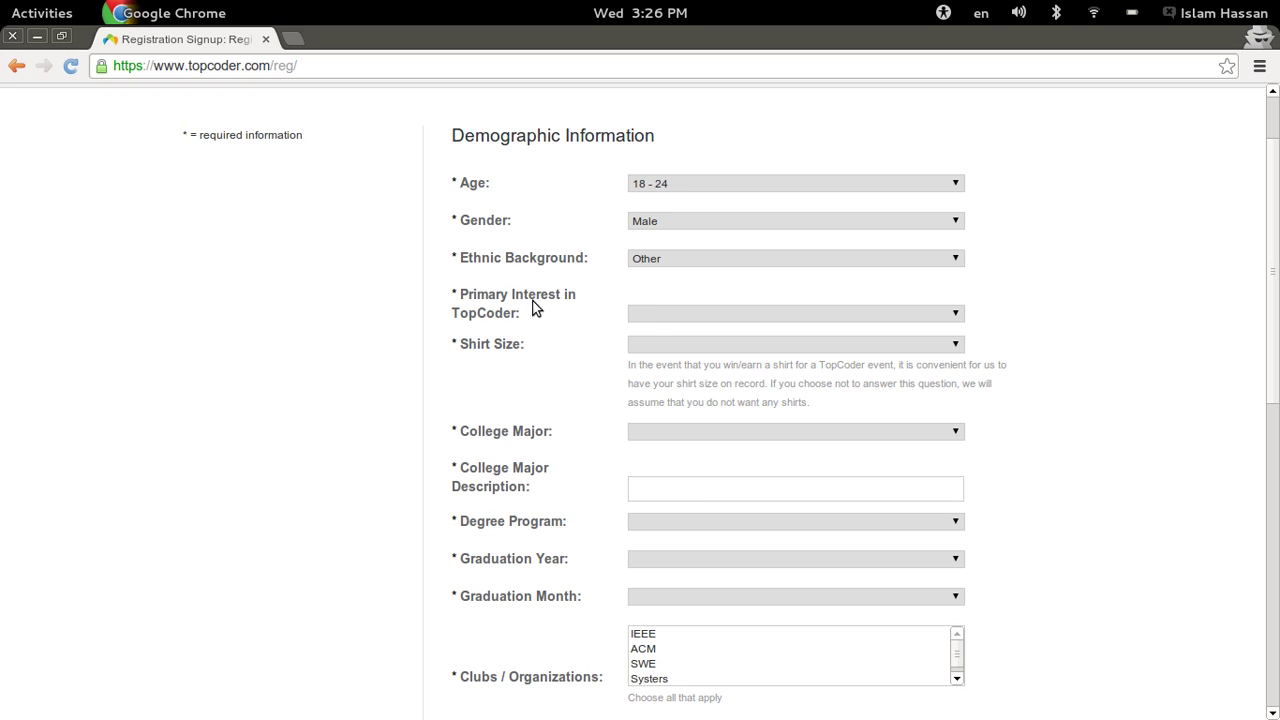
- Set primary interest to Creative Competition and shirt size to Medium
left_click(646, 314)
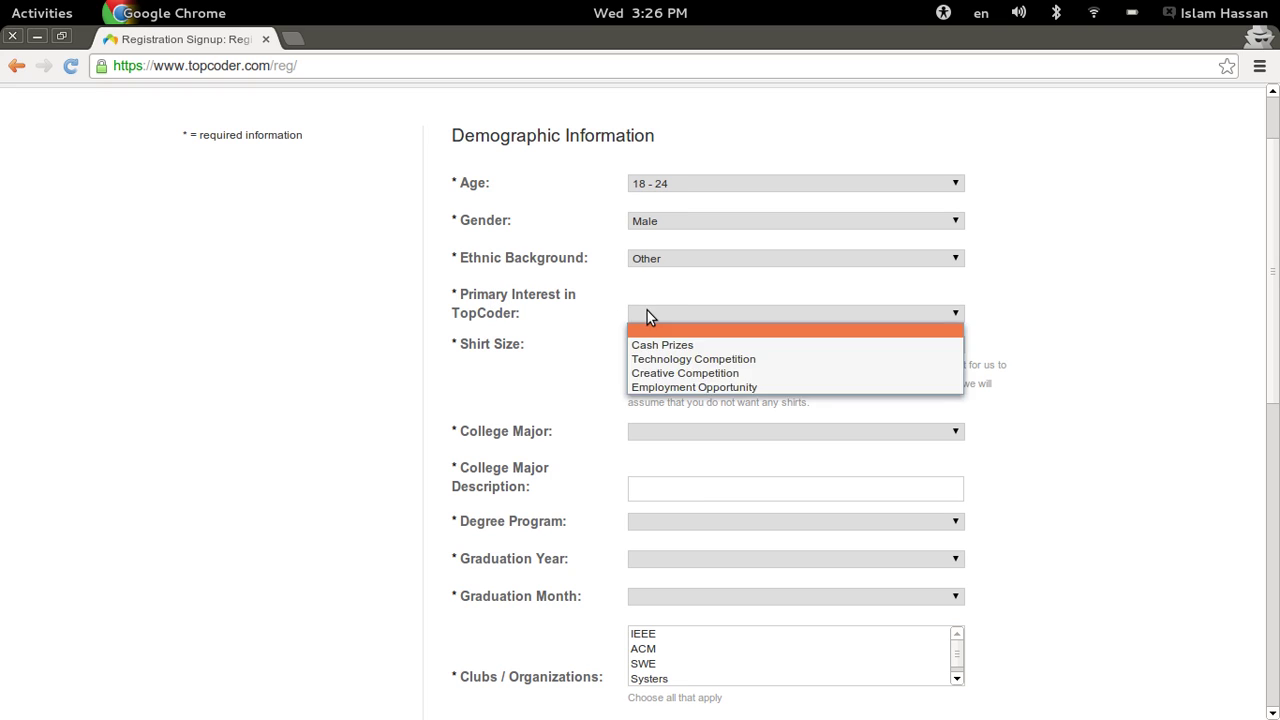
left_click(679, 372)
scroll(383, 354, "down", 2)
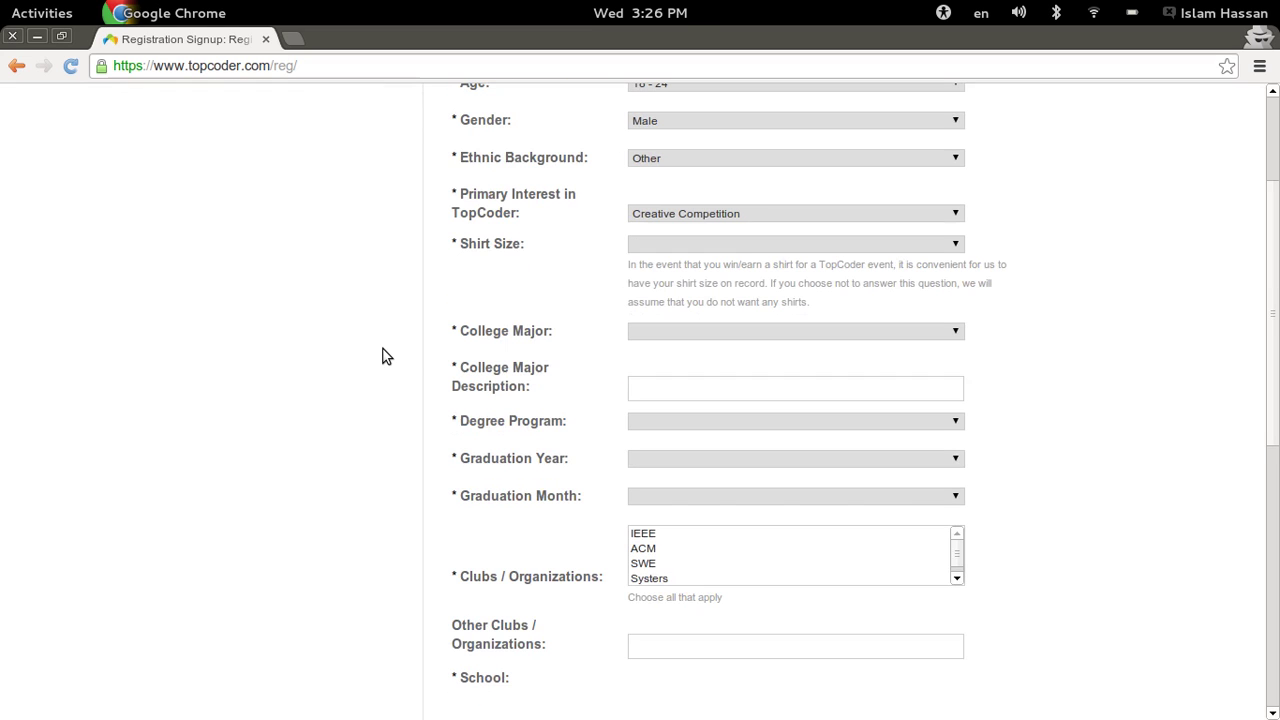
left_click(708, 246)
left_click(671, 288)
- Choose Computer Science as college major and description, and Masters as degree program
left_click(666, 333)
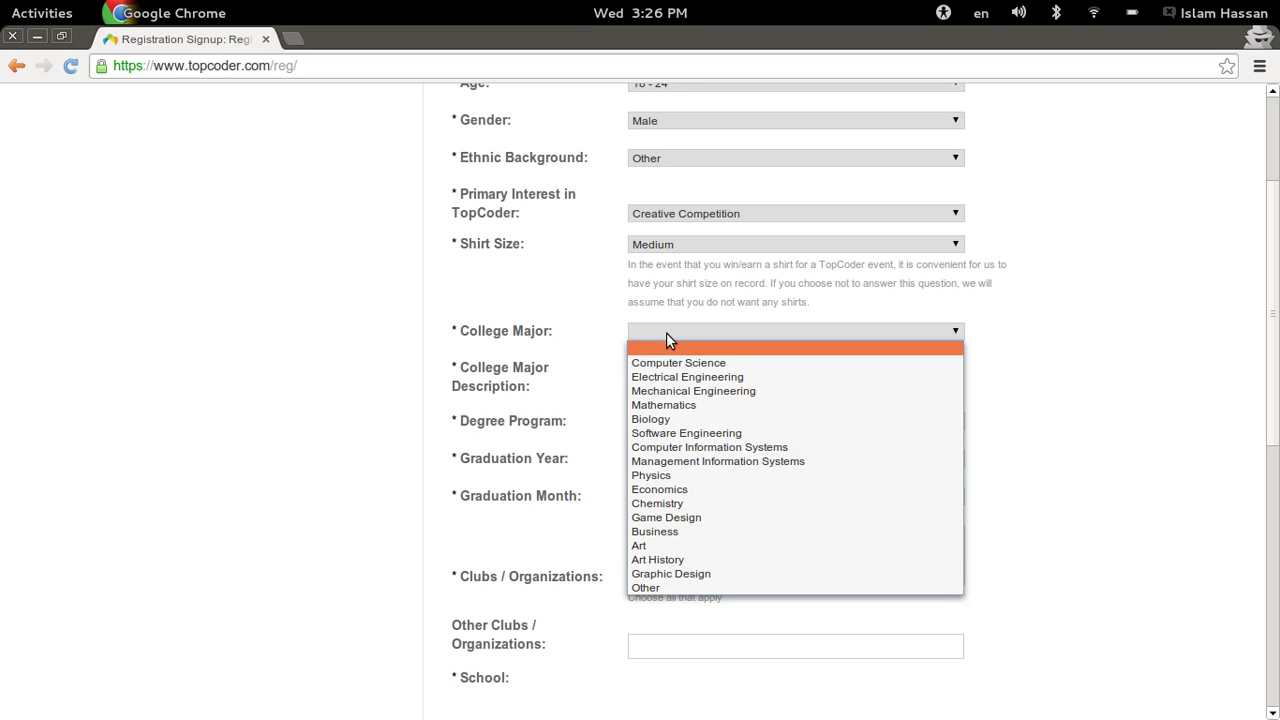
left_click(670, 362)
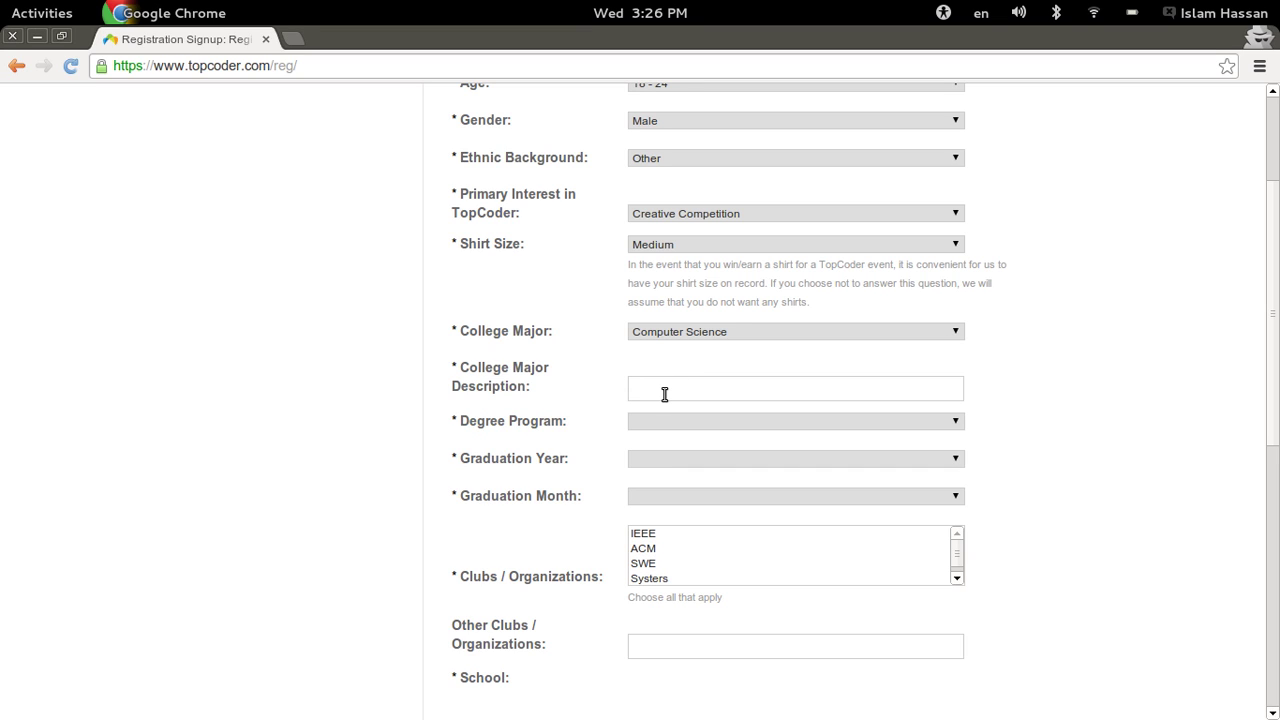
left_click(664, 393)
type("Compute")
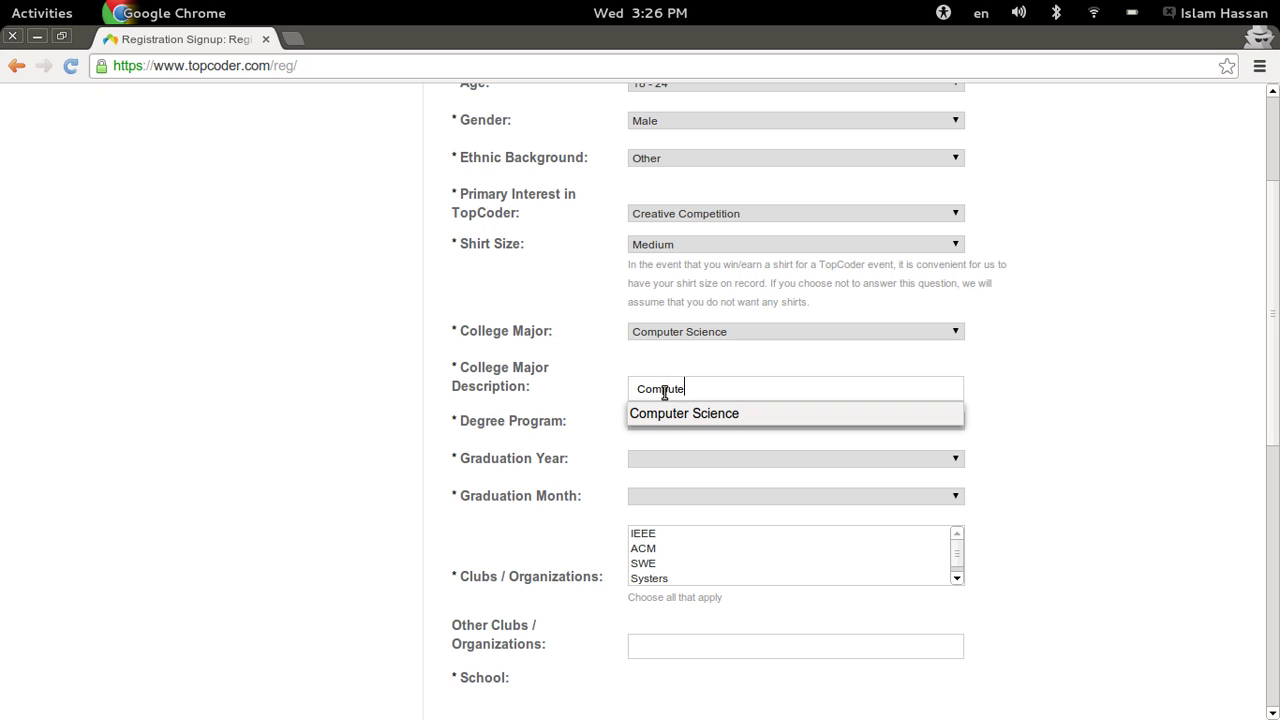
key("Down")
key("Return")
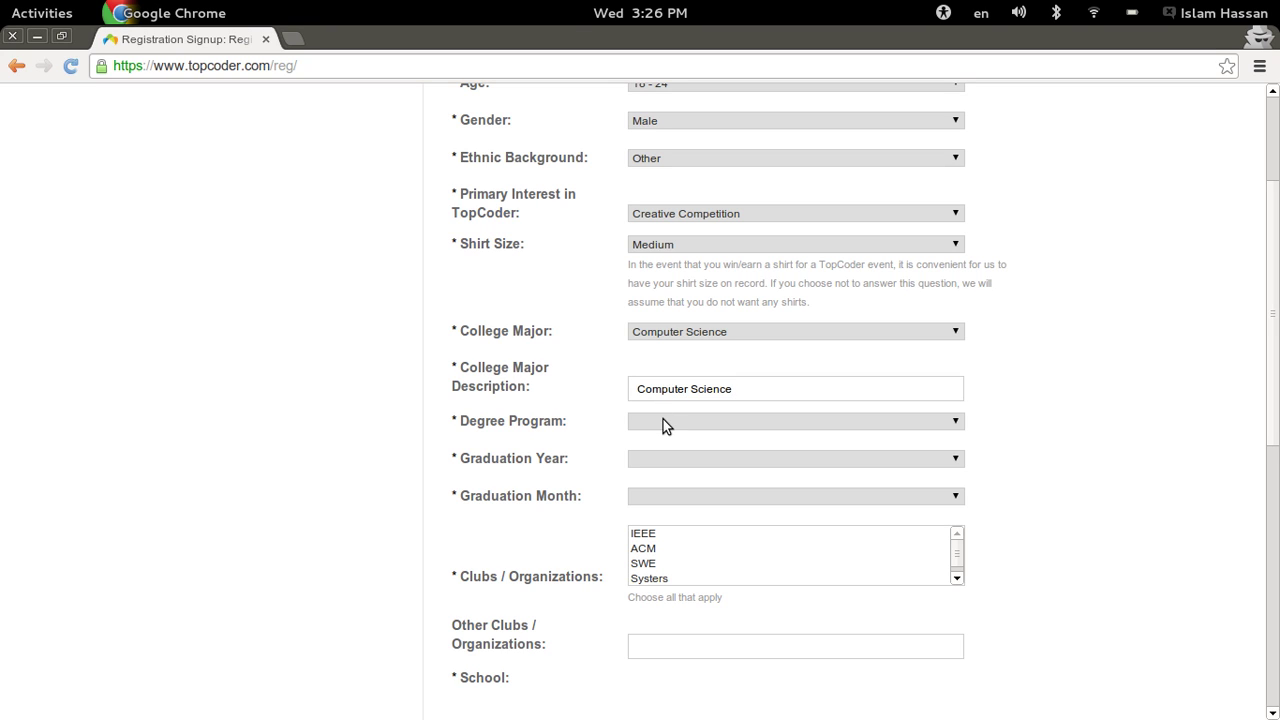
left_click(663, 421)
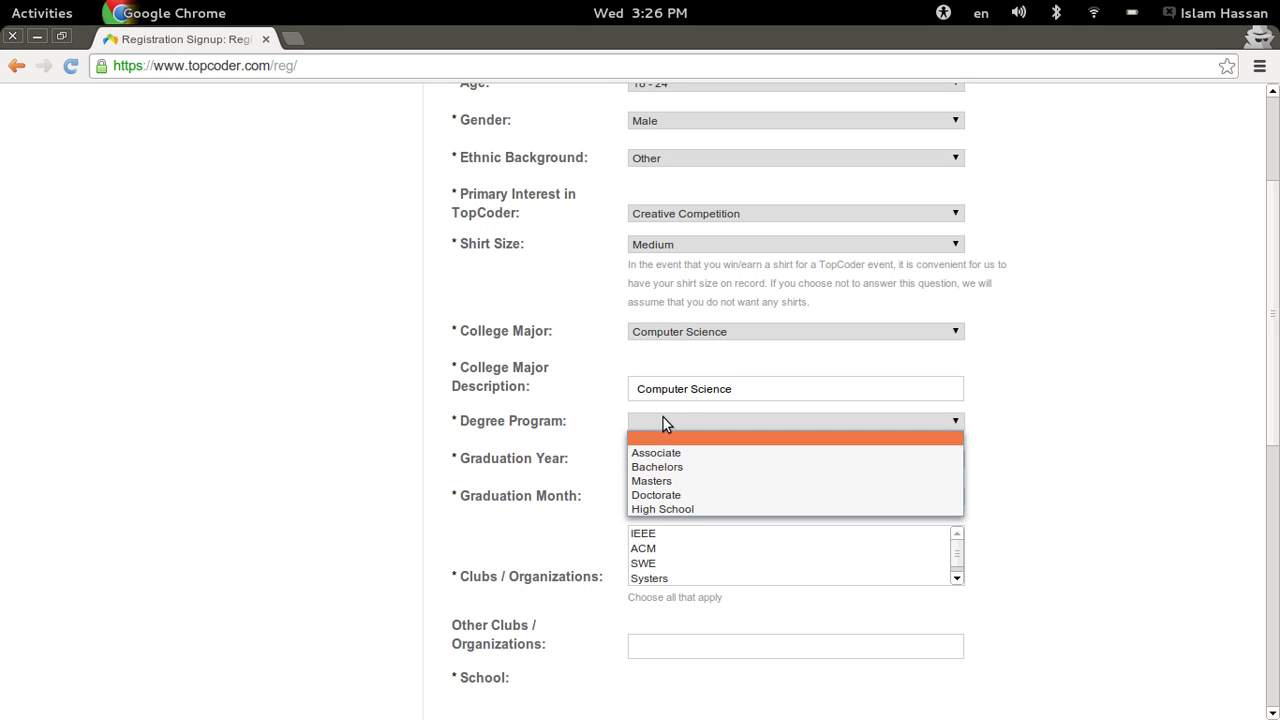
left_click(660, 481)
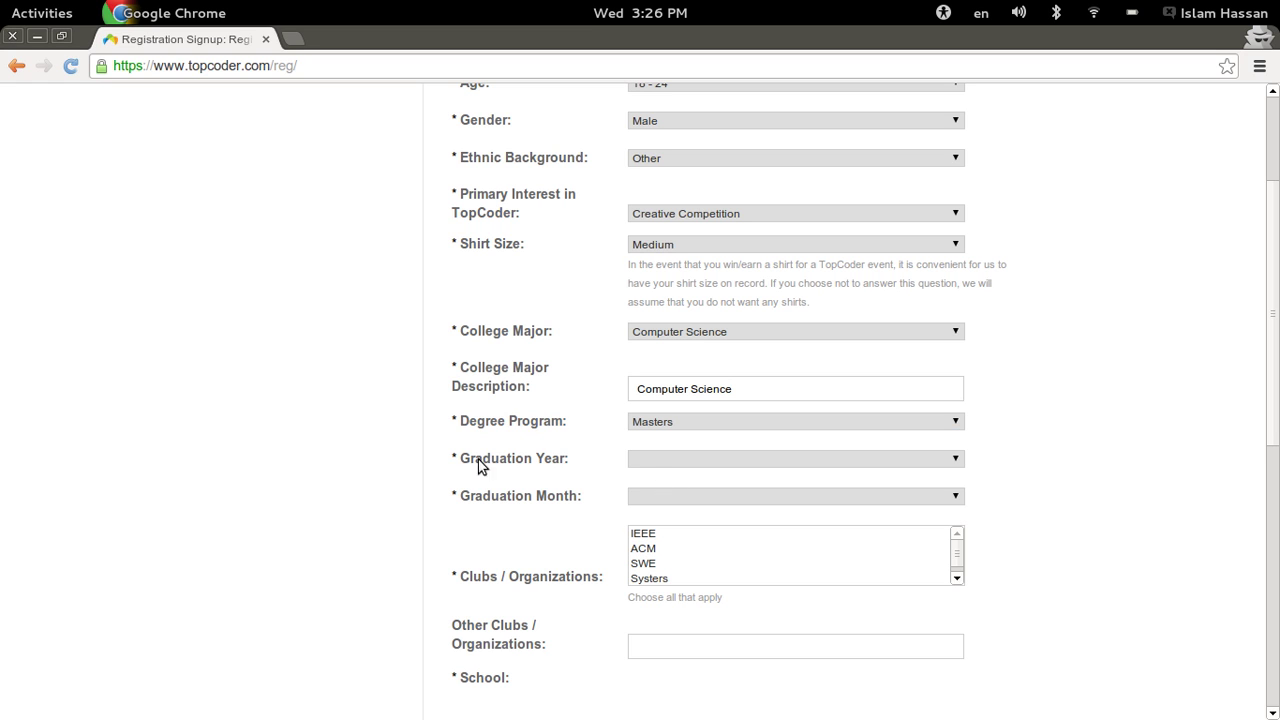
scroll(522, 378, "down", 2)
- Set graduation to May 2015 and select ACM under Clubs / Organizations
left_click_drag(522, 377, 451, 363)
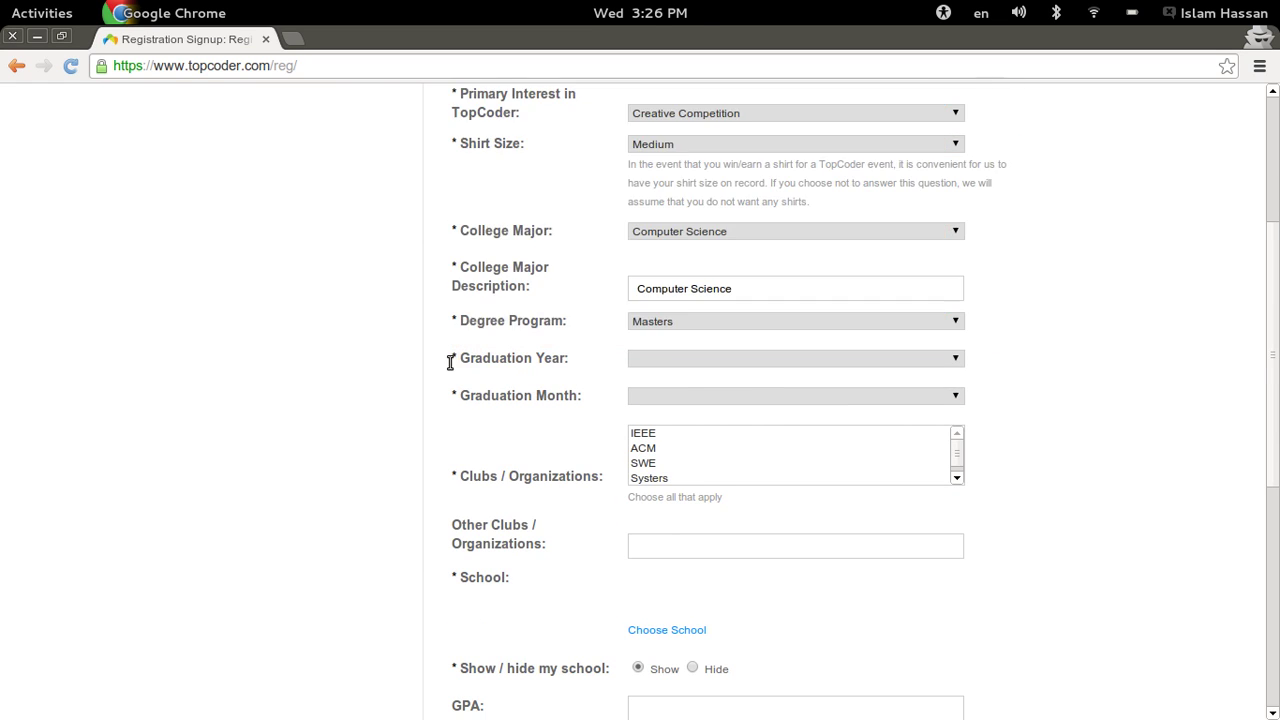
left_click(673, 359)
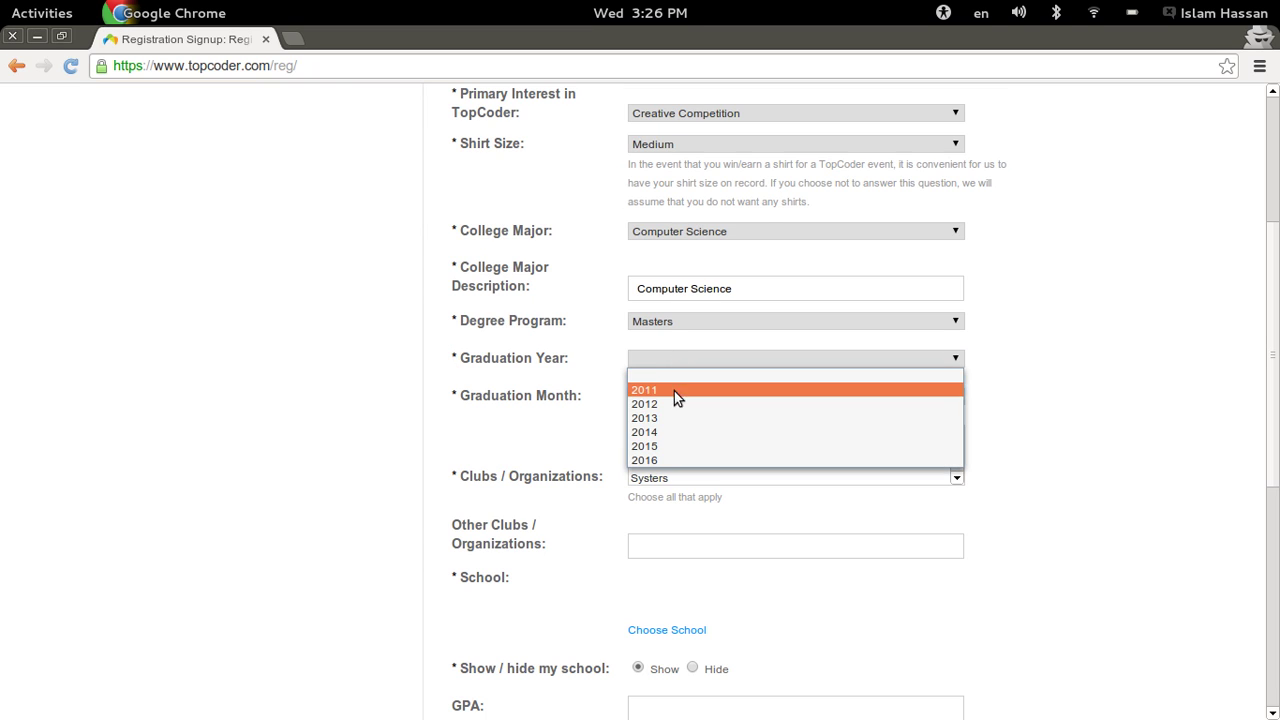
left_click(669, 446)
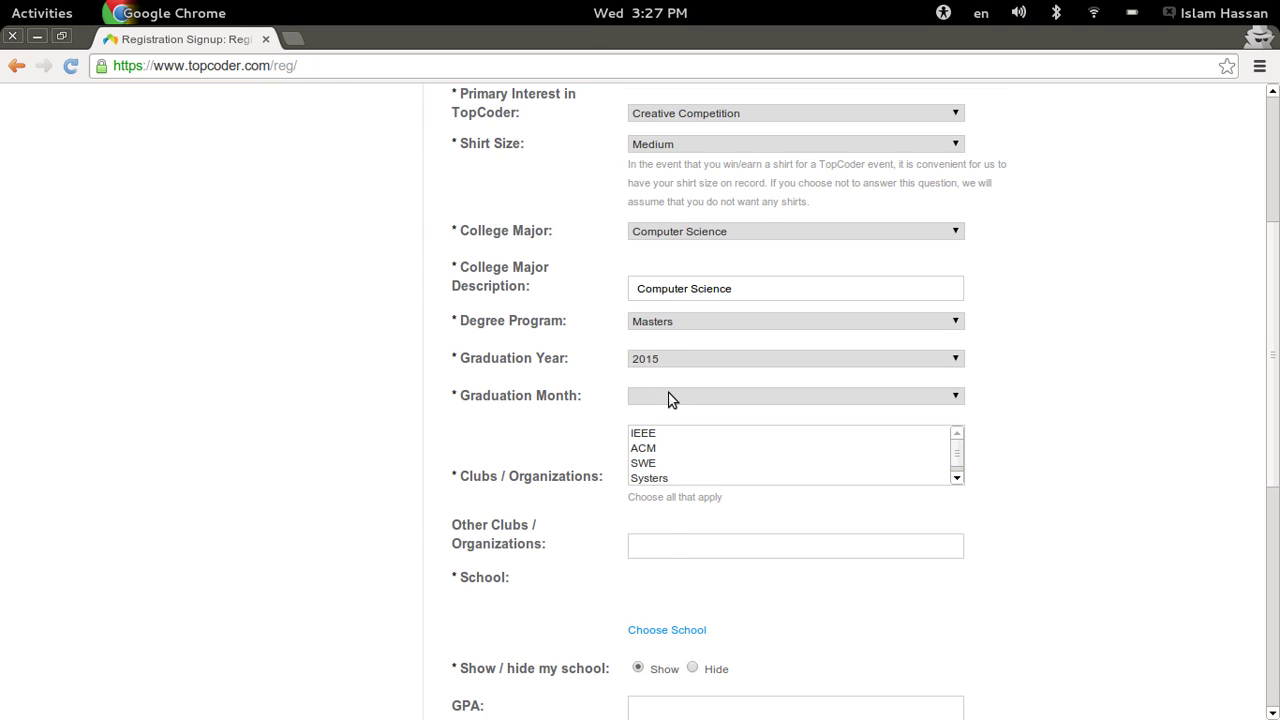
left_click(668, 395)
left_click(670, 485)
scroll(1174, 451, "down", 2)
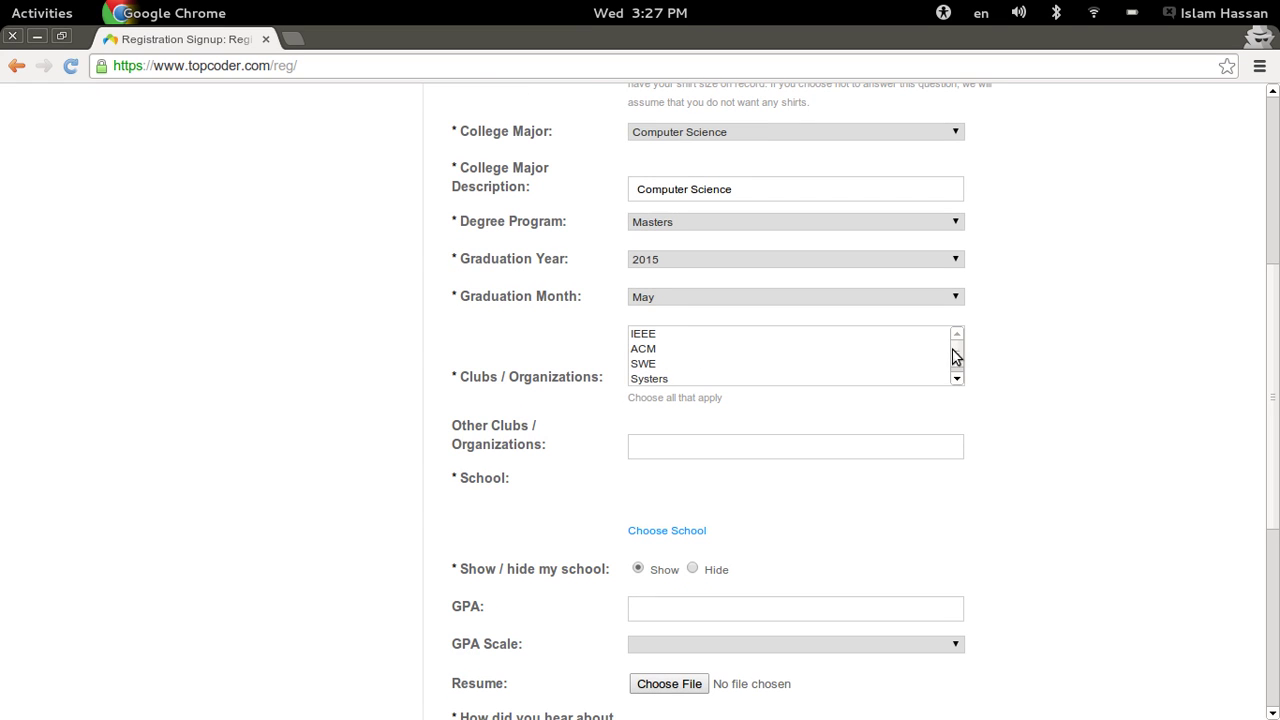
mouse_move(957, 354)
left_mouse_down()
mouse_move(957, 371)
mouse_move(956, 336)
left_mouse_up()
left_click(650, 348)
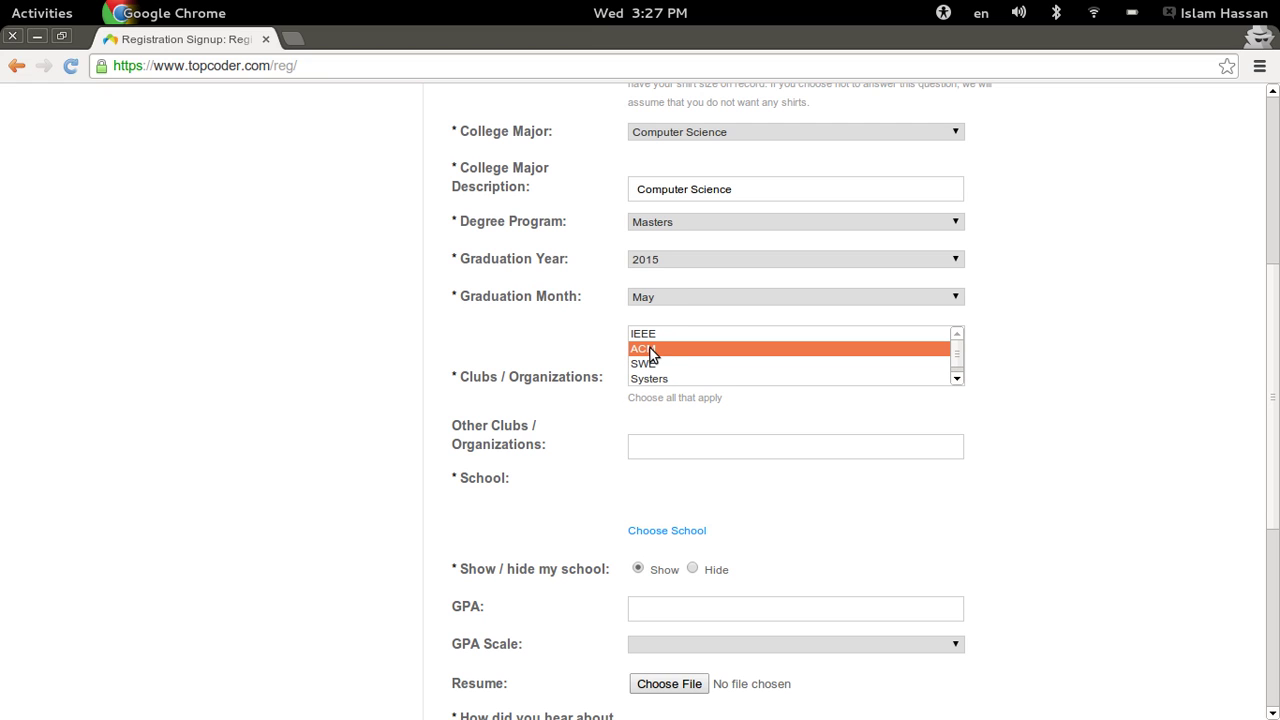
scroll(475, 432, "down", 2)
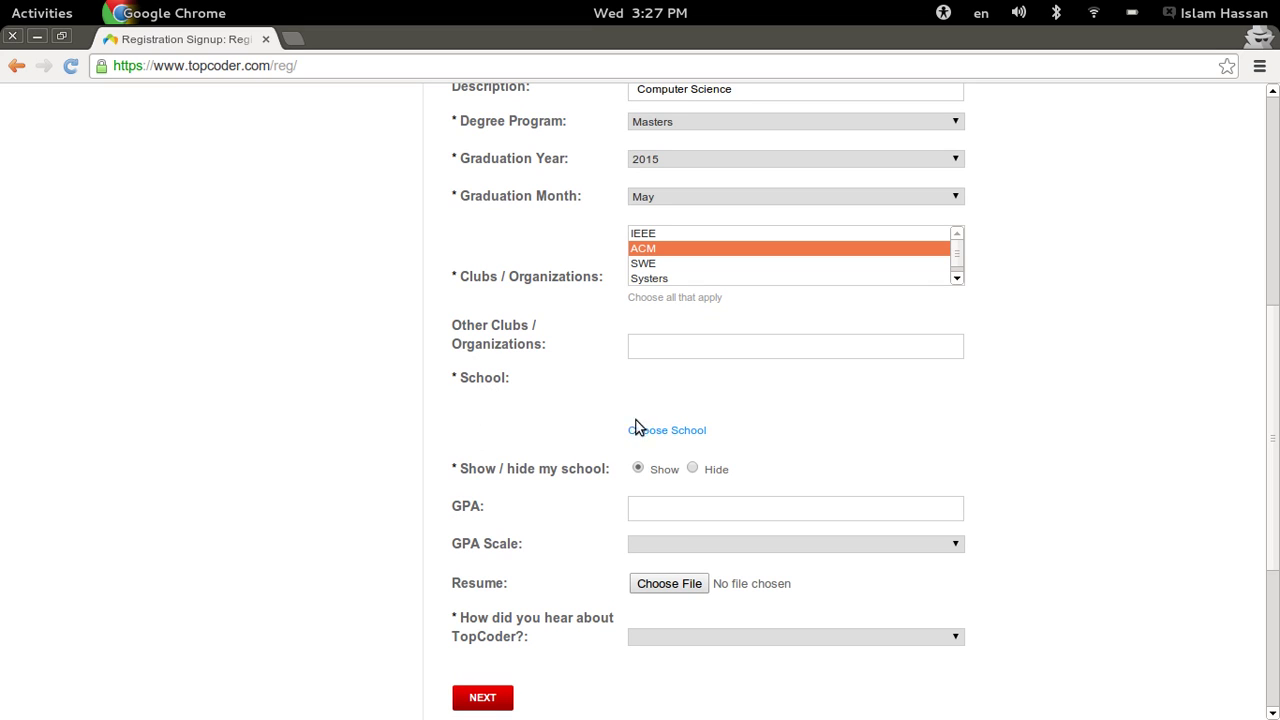
- Search schools for 'Faculty of computers and information' and browse the matching results
left_click(690, 436)
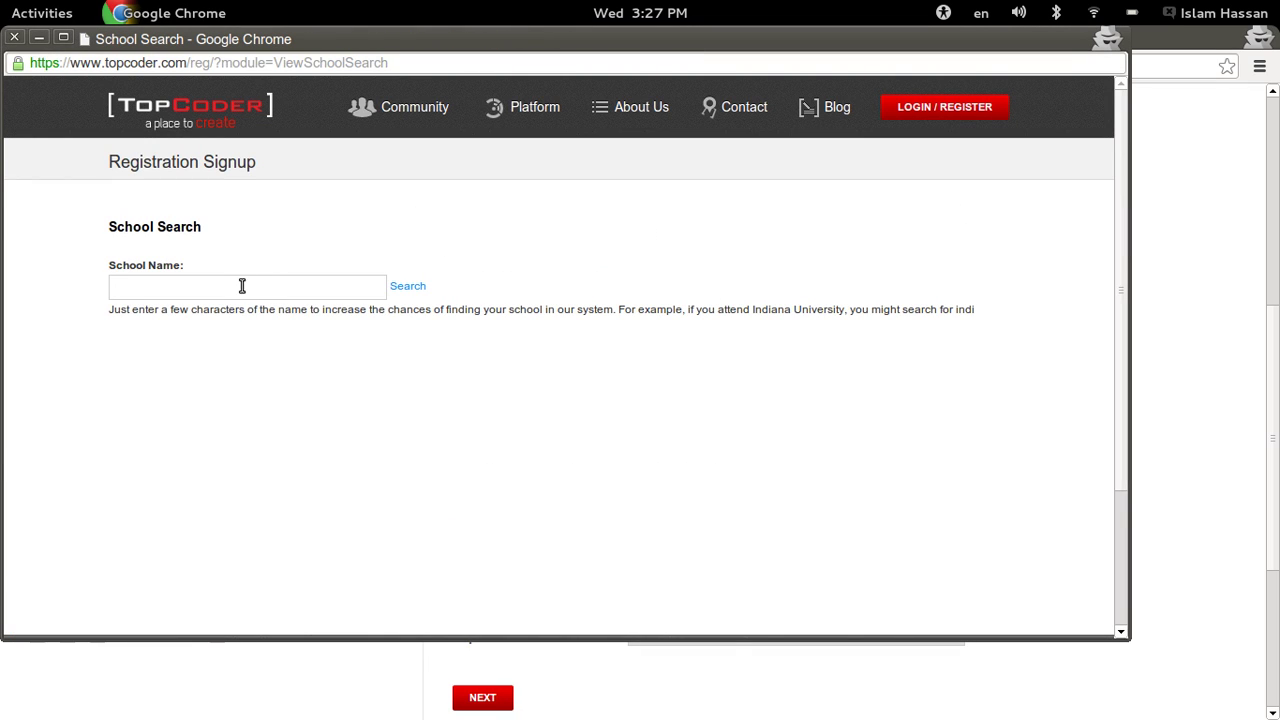
left_click(230, 286)
type("Faculty of computers and information")
left_click(412, 288)
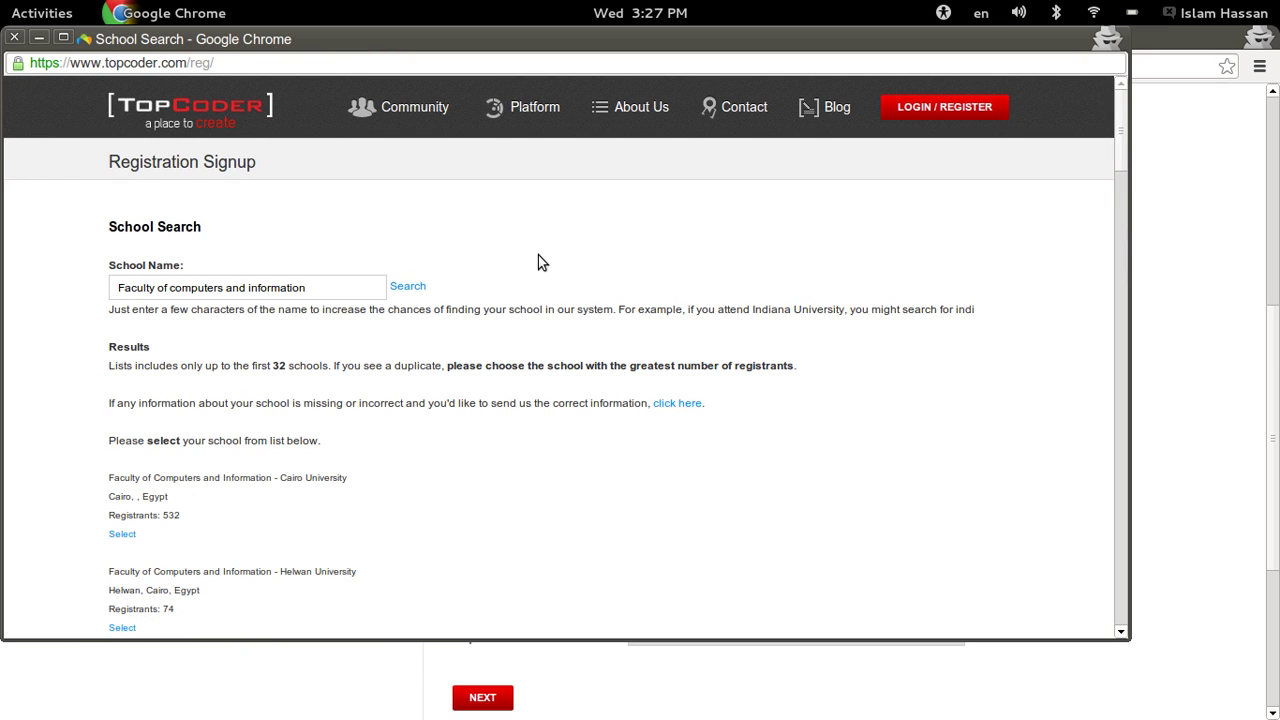
scroll(537, 258, "down", 3)
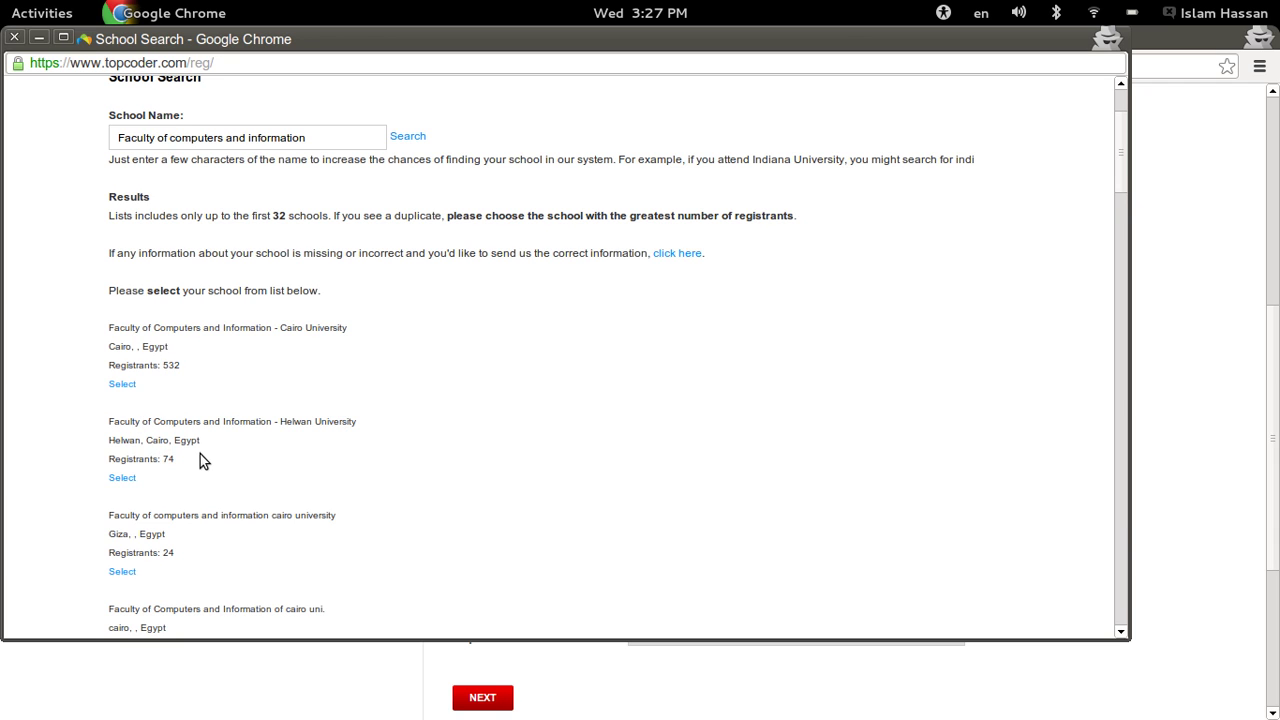
scroll(200, 460, "down", 4)
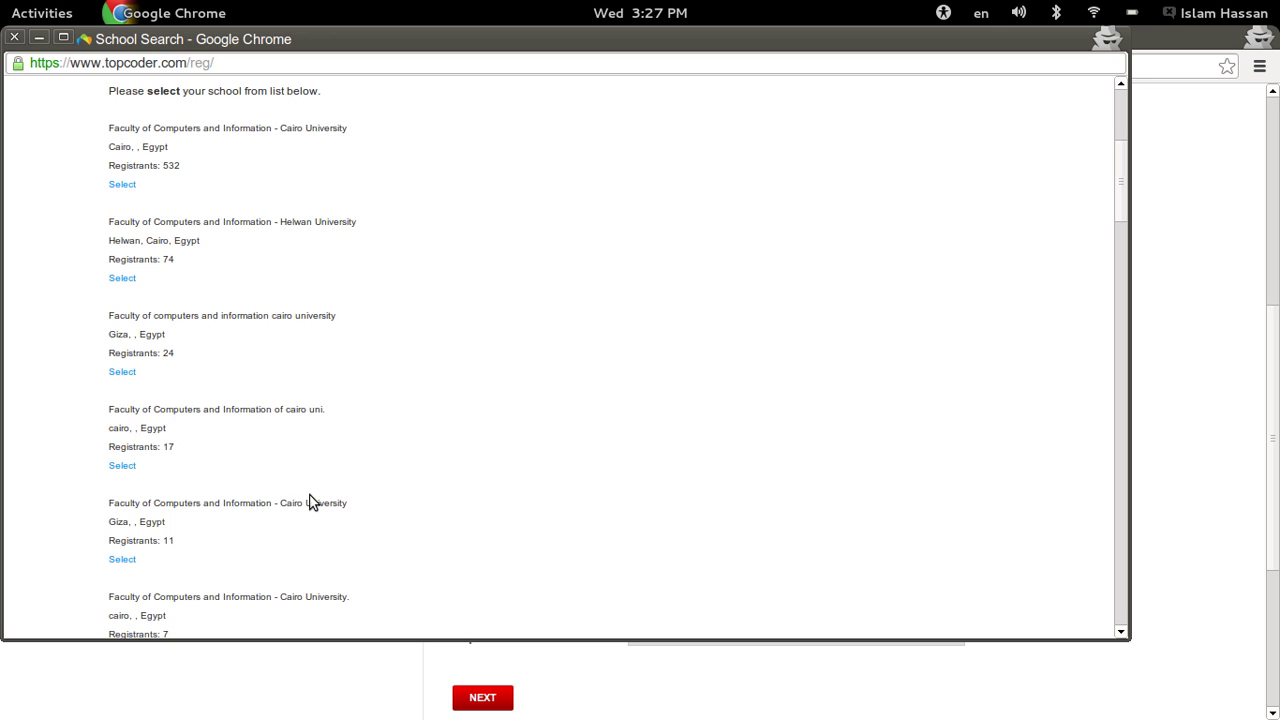
scroll(424, 440, "up", 5)
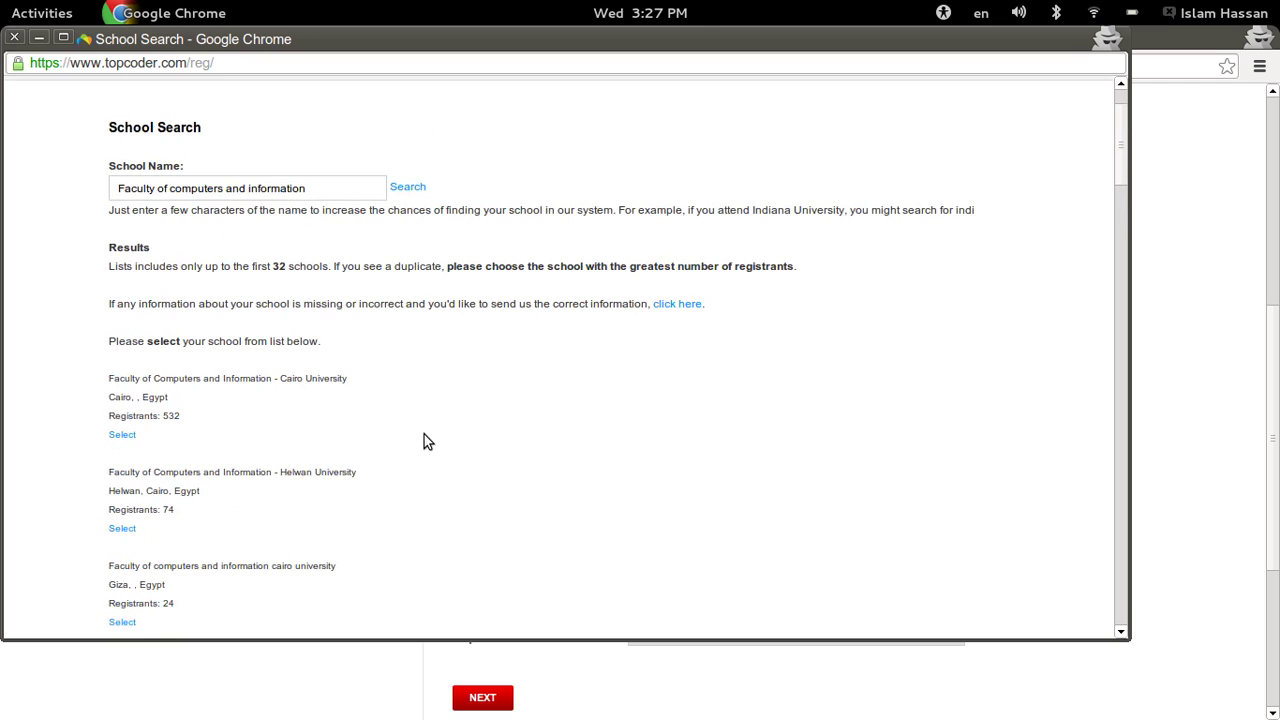
scroll(424, 441, "down", 1)
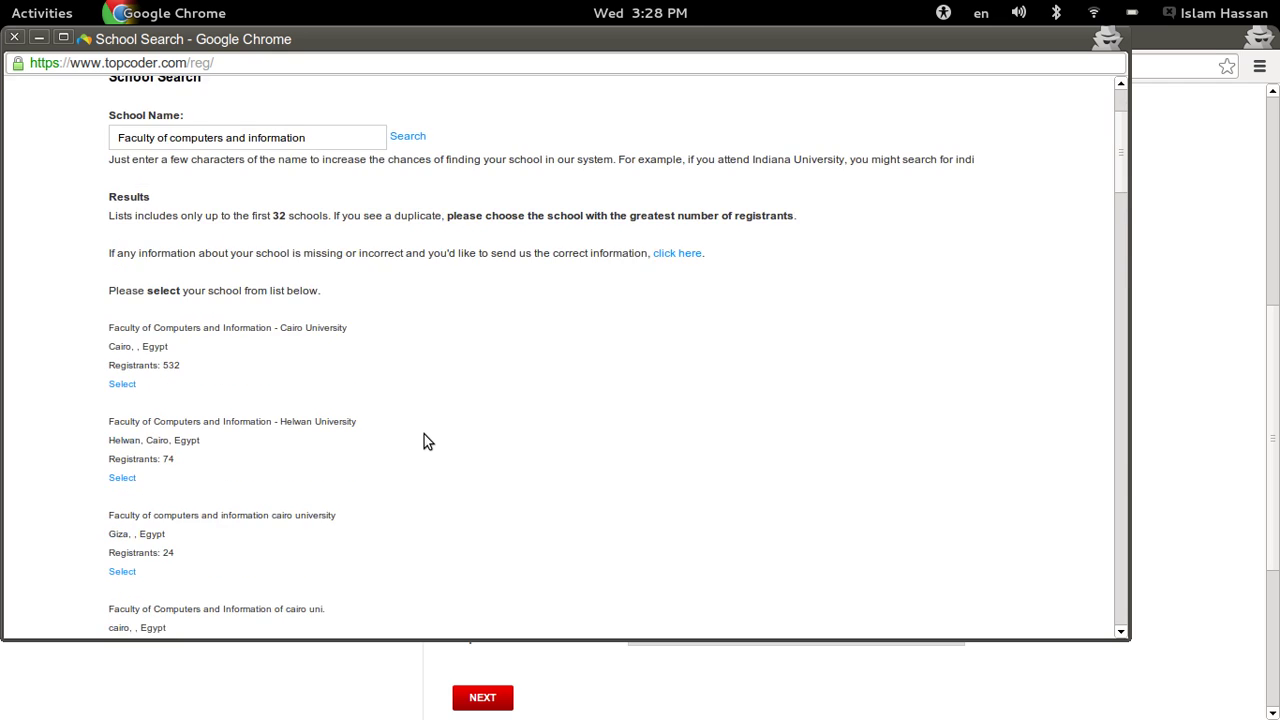
mouse_move(166, 365)
left_mouse_down()
mouse_move(188, 365)
mouse_move(163, 365)
left_mouse_up()
- Choose Faculty of Computers and Information - Cairo University as the school and check the filled-in entry
left_click(122, 384)
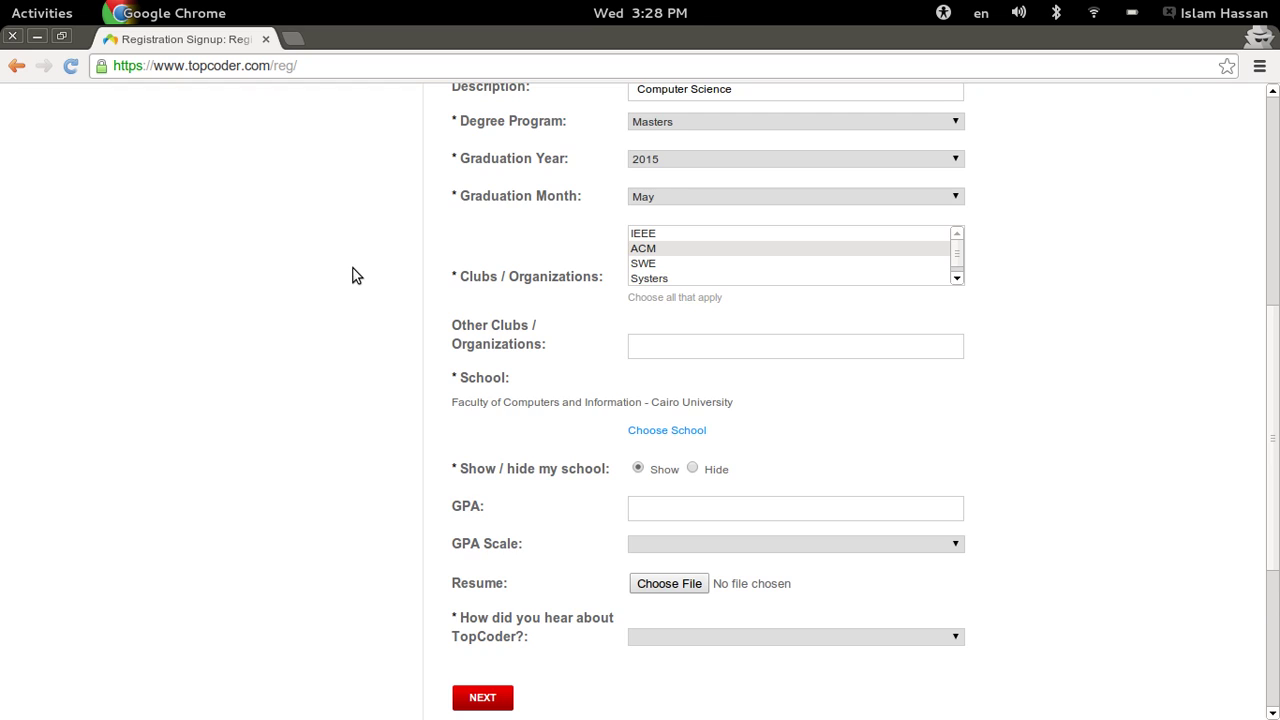
scroll(352, 276, "down", 2)
scroll(352, 276, "down", 1)
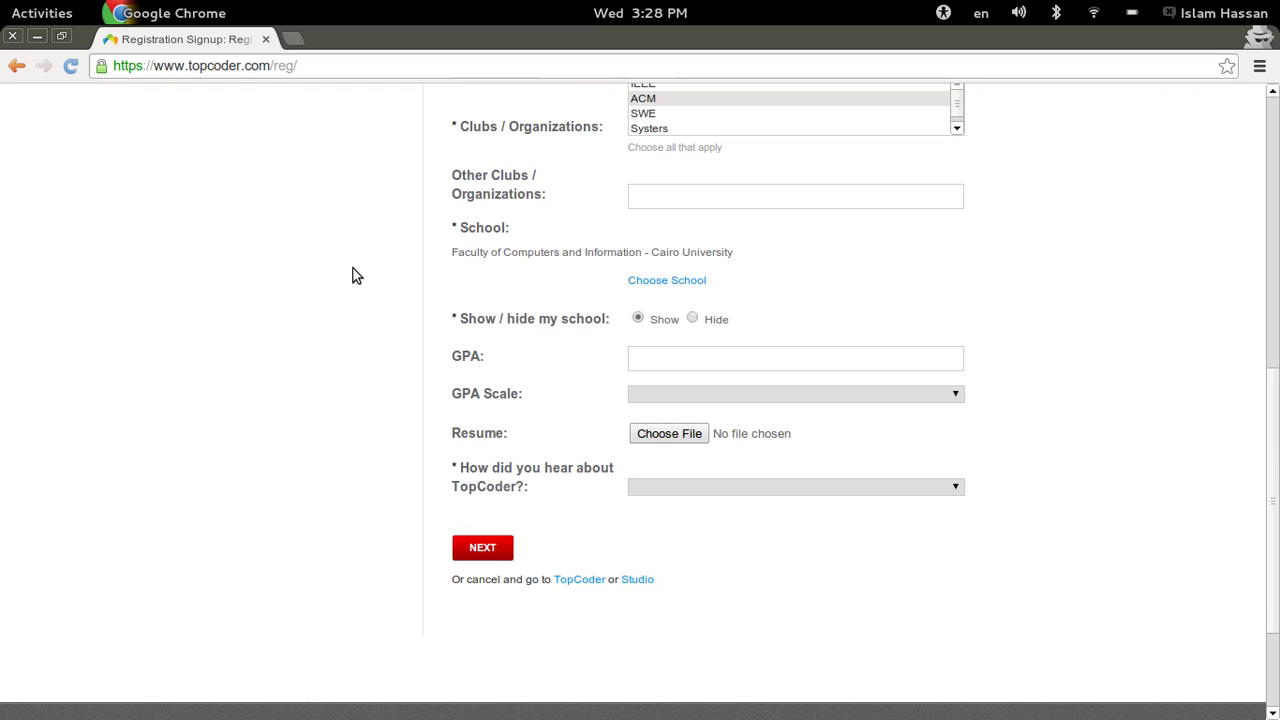
scroll(352, 276, "up", 1)
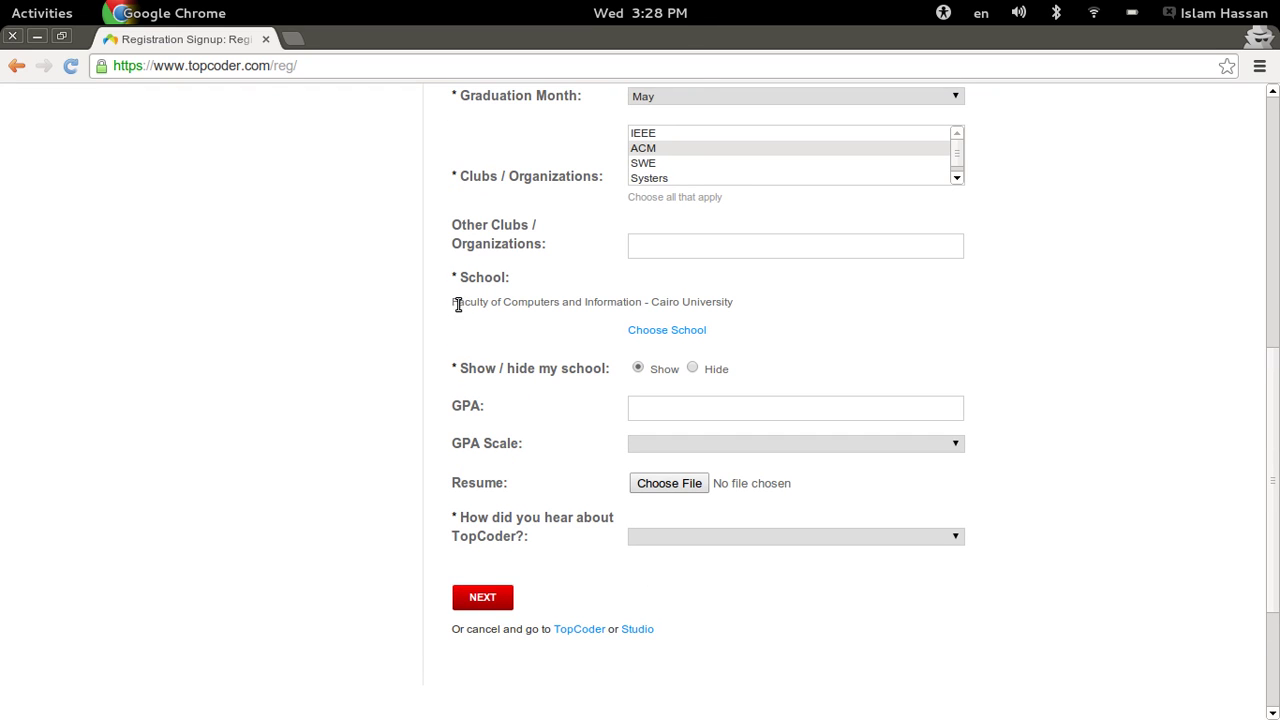
left_click_drag(456, 303, 754, 313)
scroll(594, 357, "up", 2)
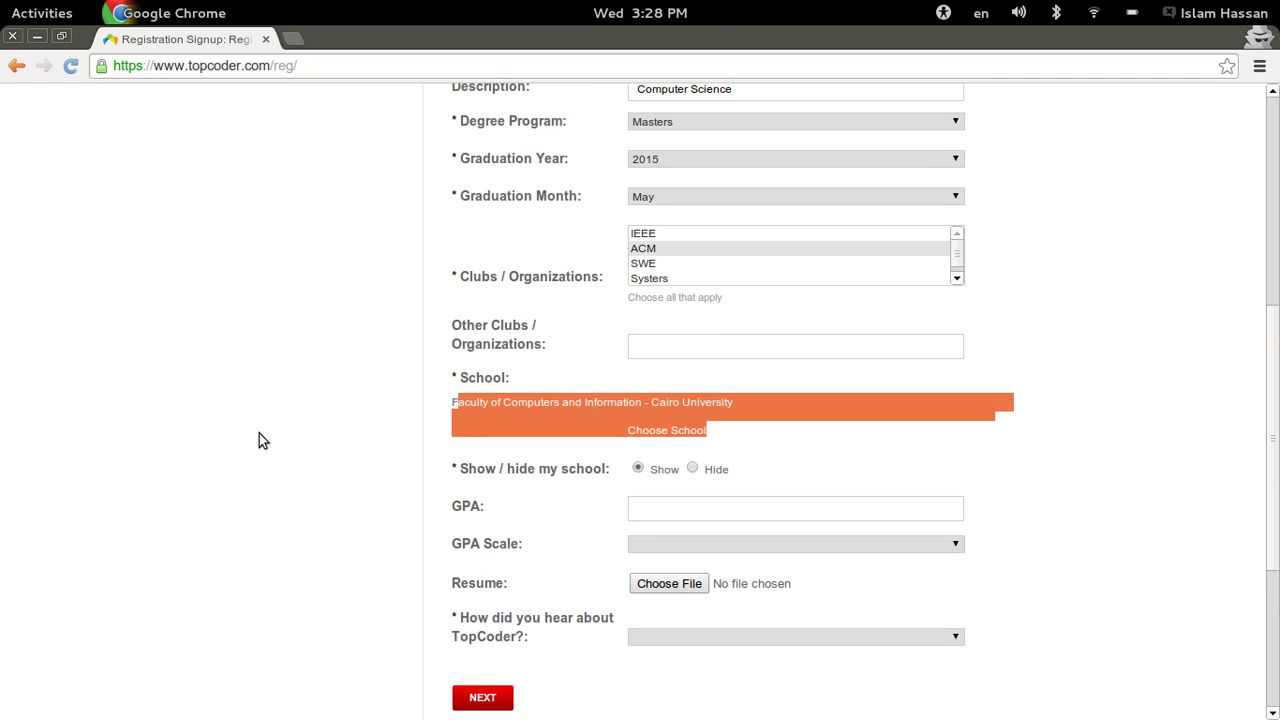
left_click(274, 437)
scroll(274, 437, "down", 5)
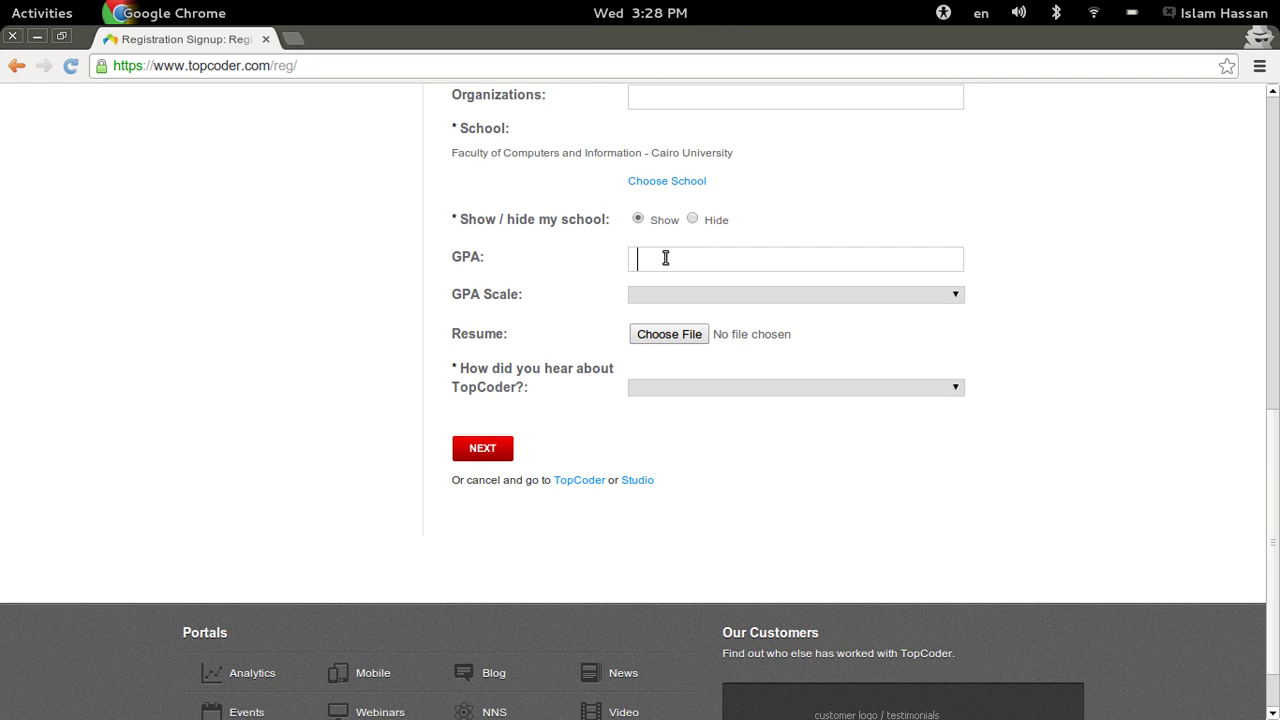
- Enter a GPA of 3.65 on the 4.00 scale
scroll(281, 252, "down", 2)
scroll(281, 252, "up", 1)
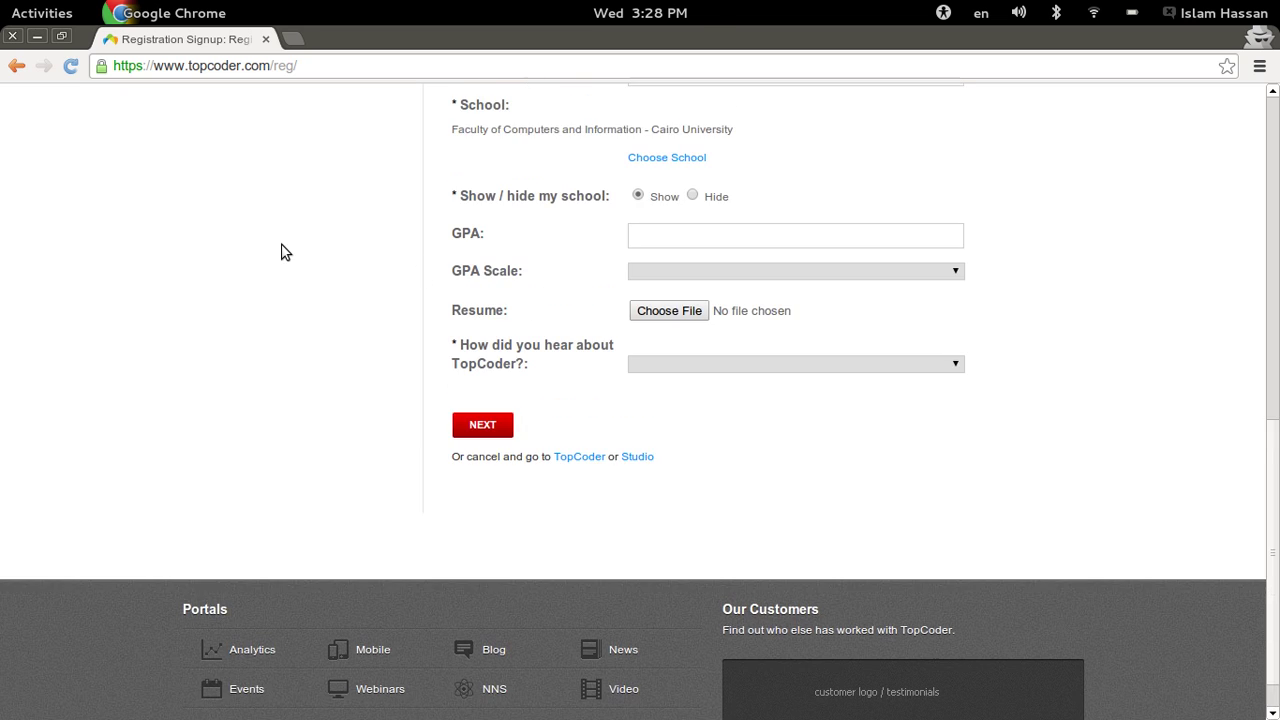
type("3.65")
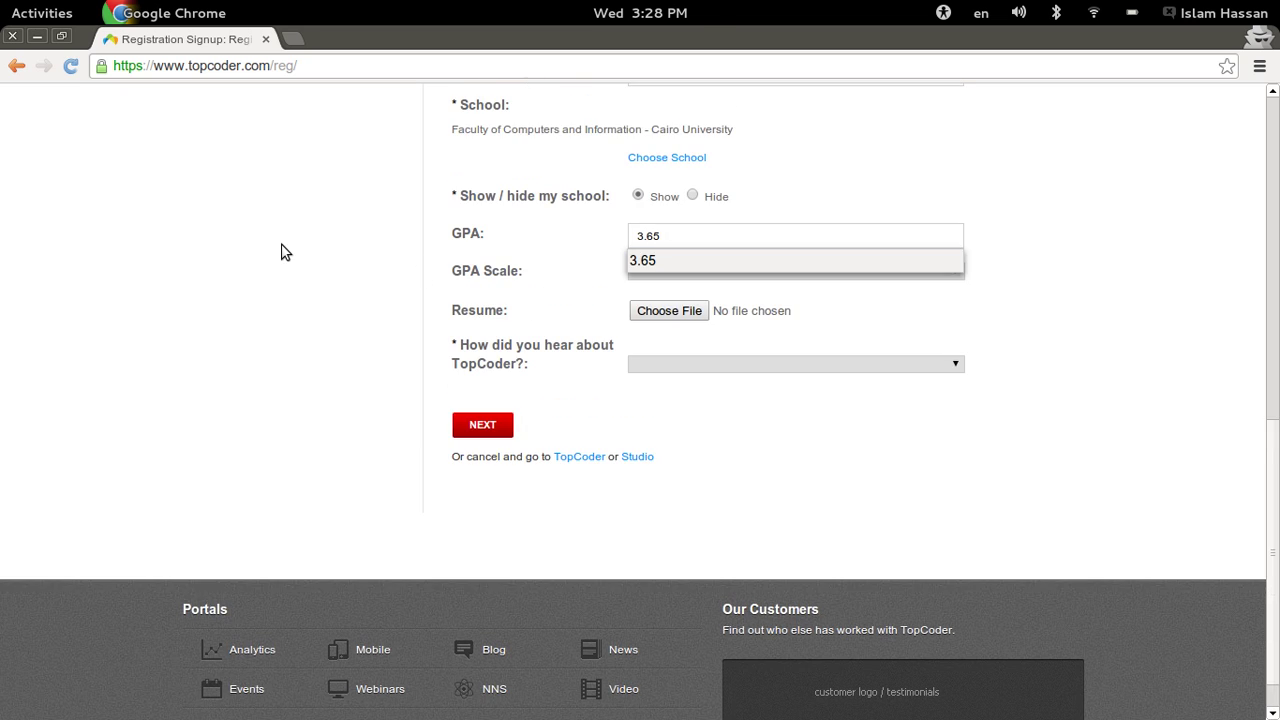
key("Escape")
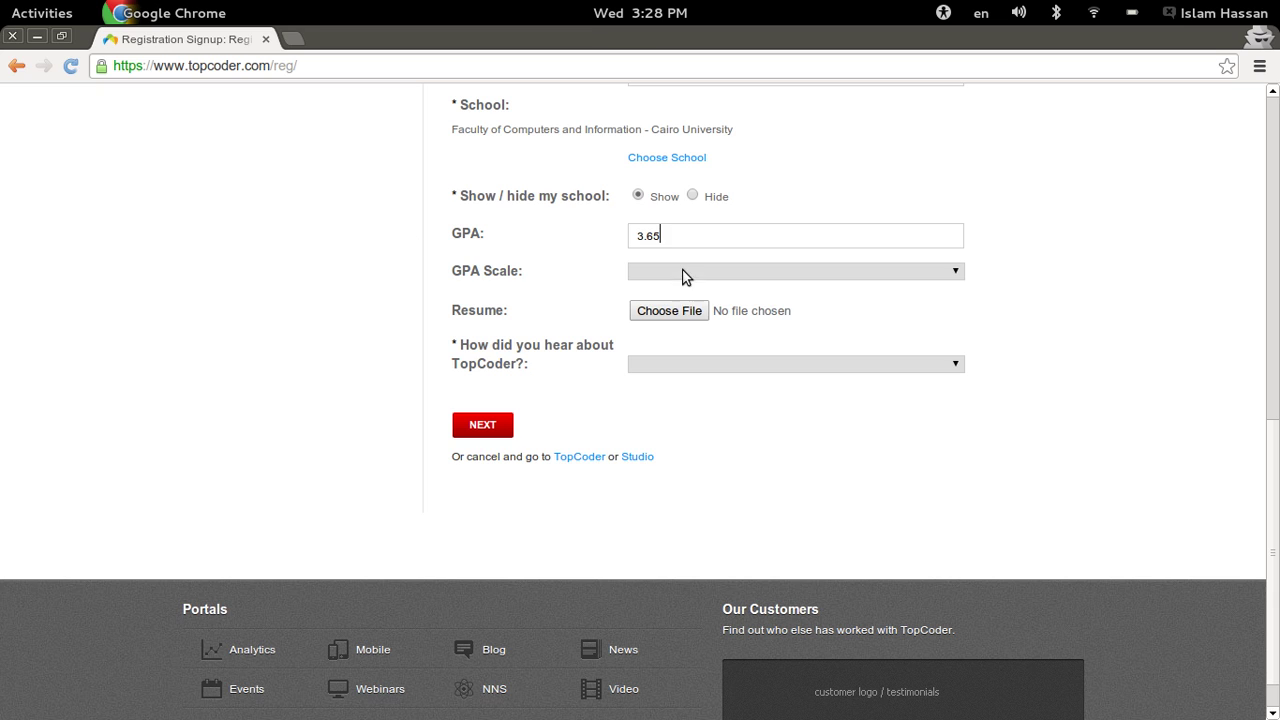
left_click(683, 273)
left_click(674, 297)
- Set 'How did you hear about TopCoder?' to From Faculty with details 'ACM Chapter' and submit the page
left_click(649, 365)
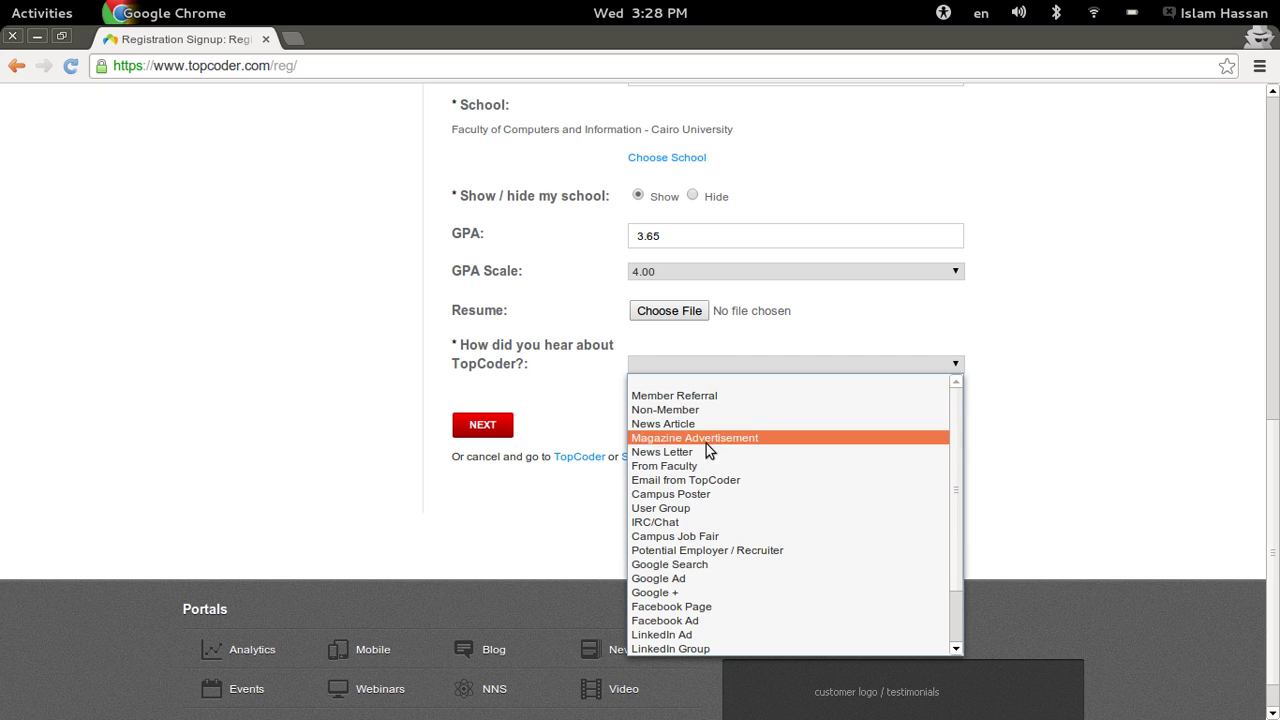
left_click(683, 466)
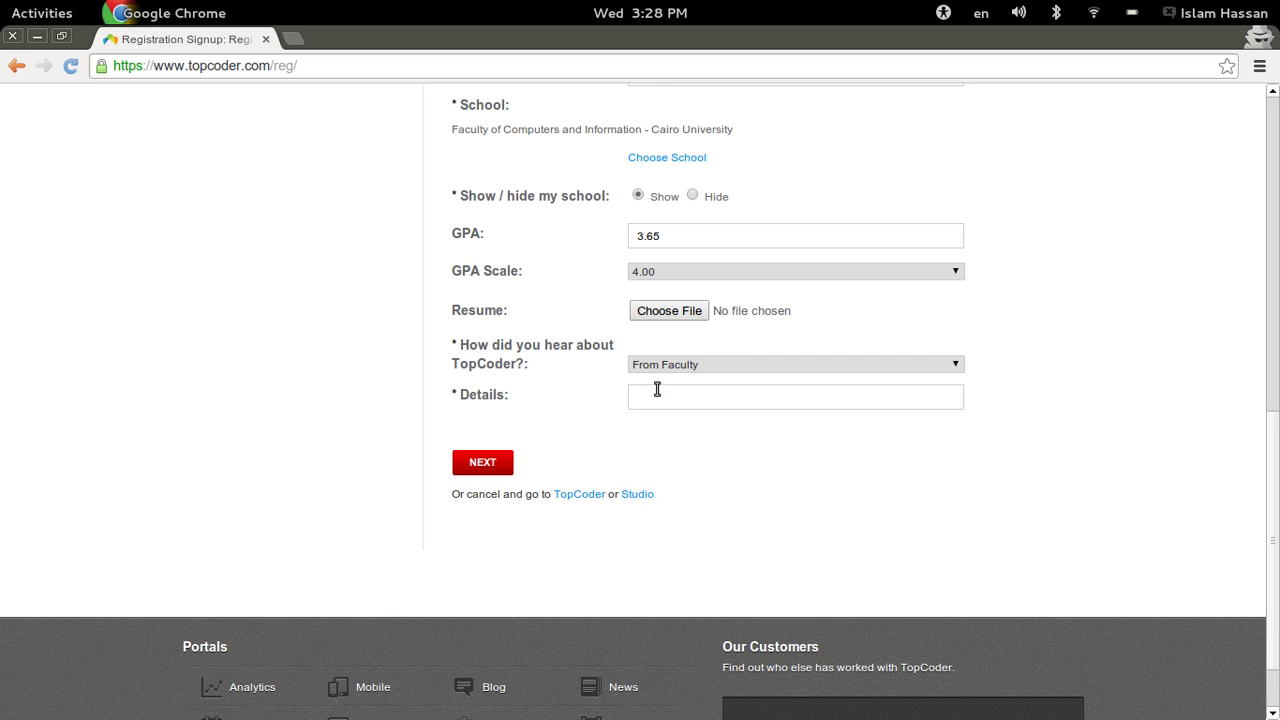
type("ACM Chapter")
left_click(485, 463)
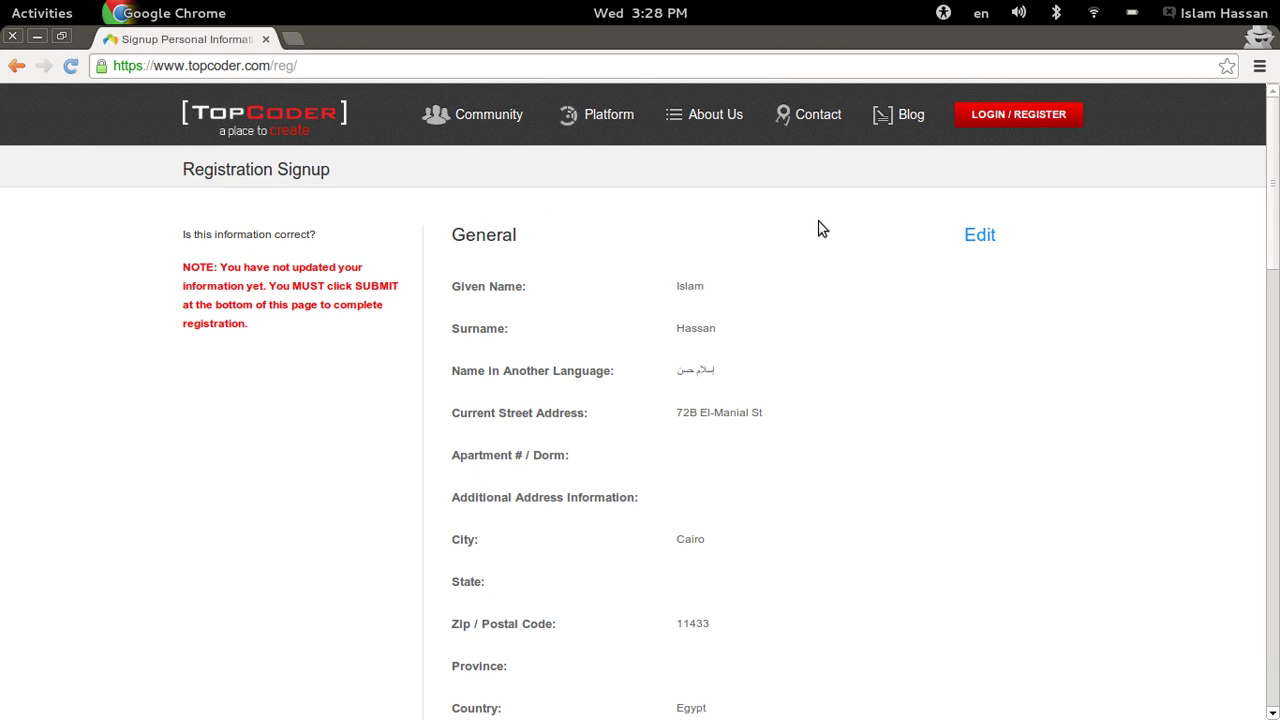
- Review the summary's contact, account and demographic details, including GPA 3.65/4.0 and the school
scroll(600, 308, "down", 10)
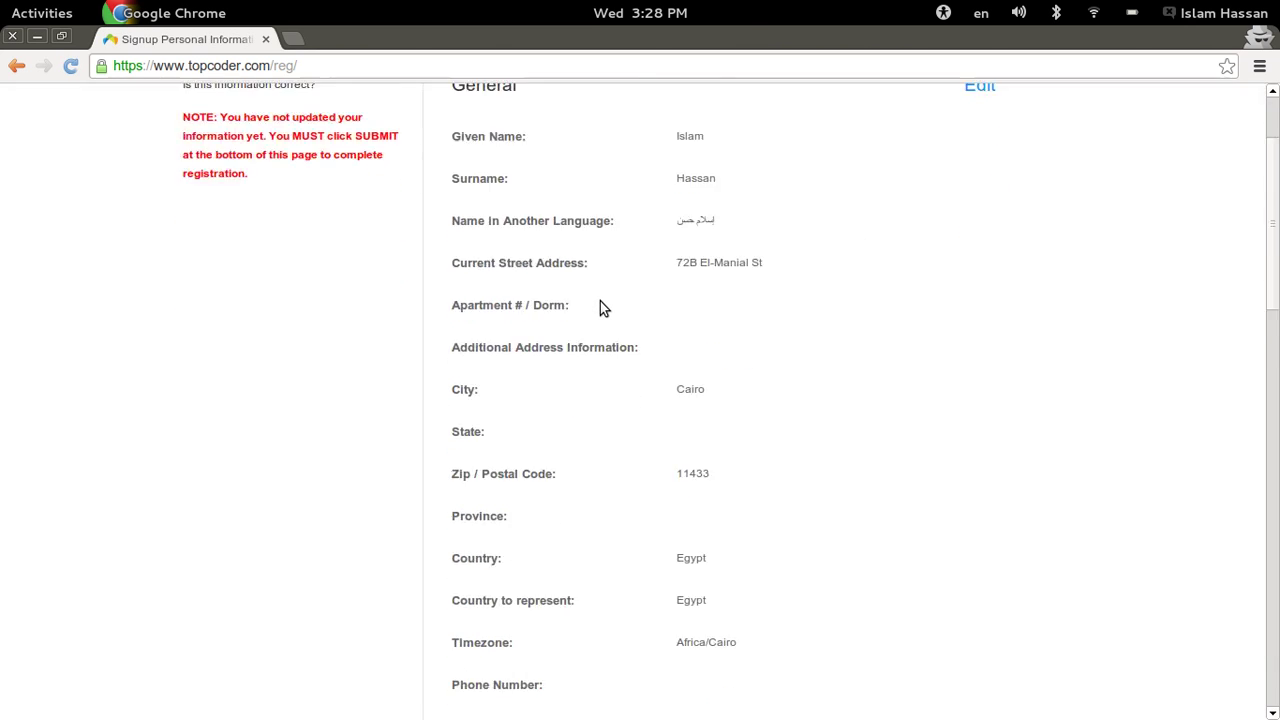
scroll(600, 308, "down", 4)
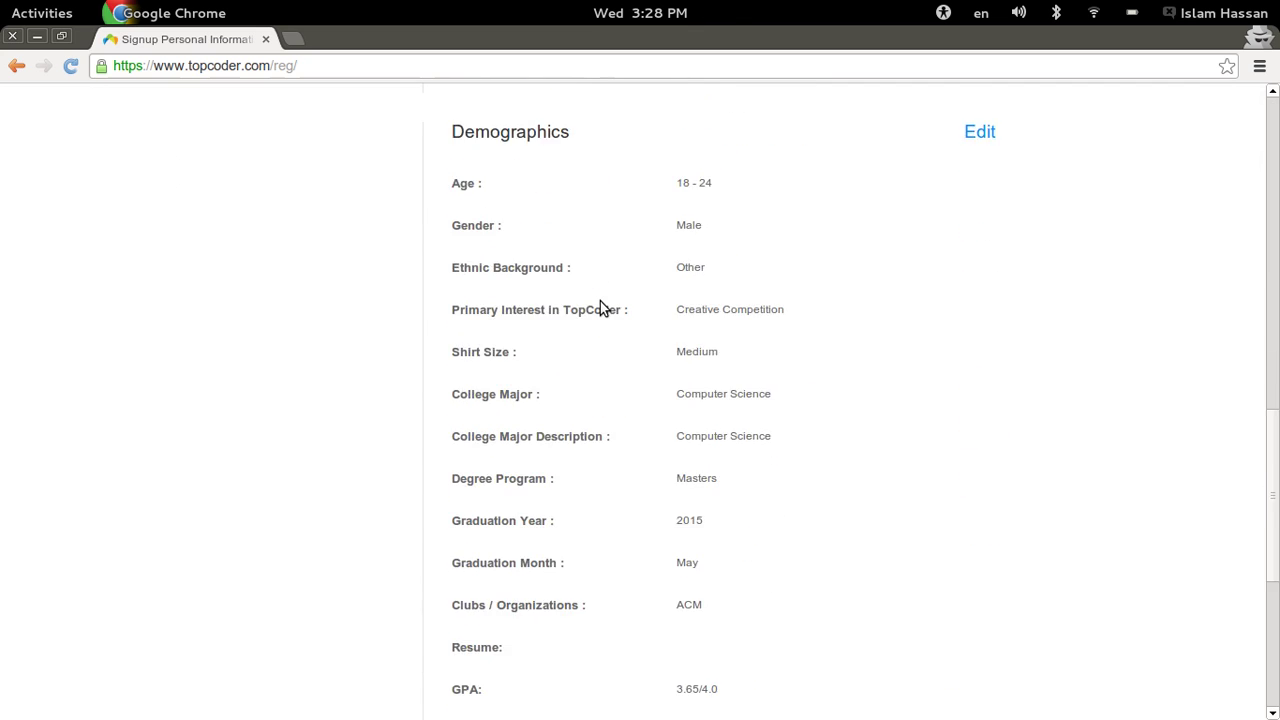
scroll(600, 308, "up", 4)
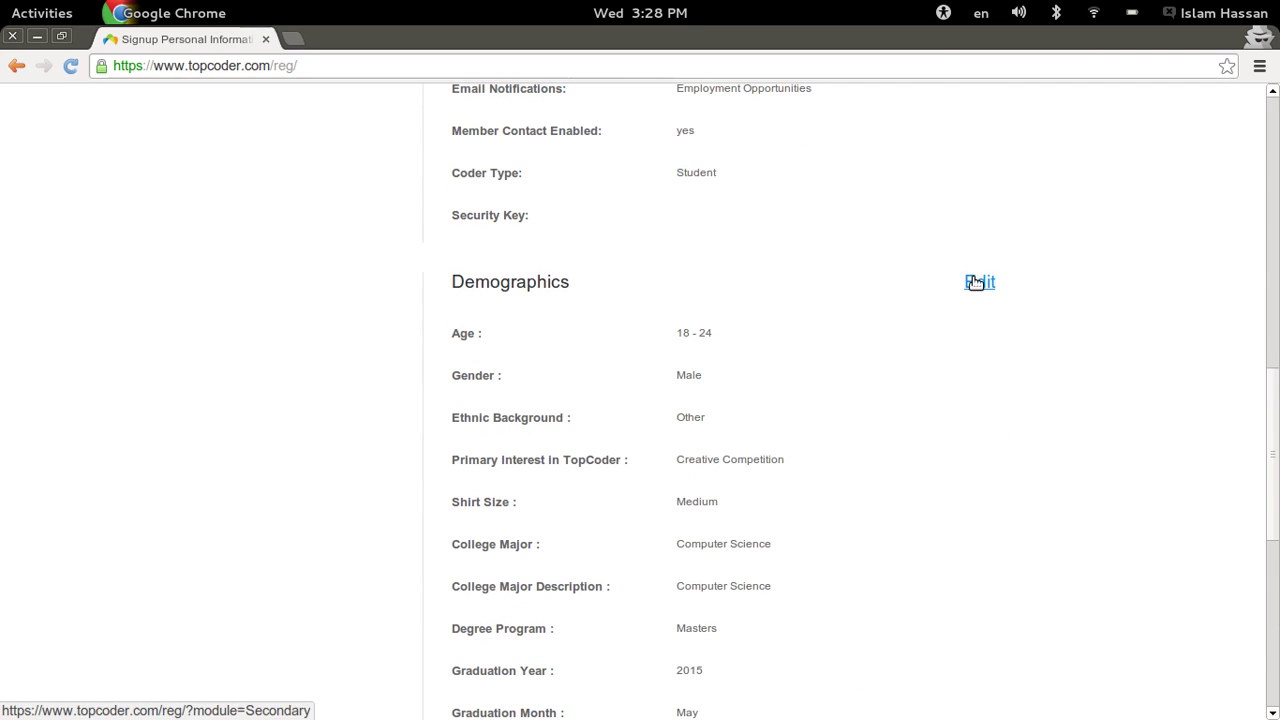
scroll(974, 282, "up", 10)
scroll(976, 285, "down", 15)
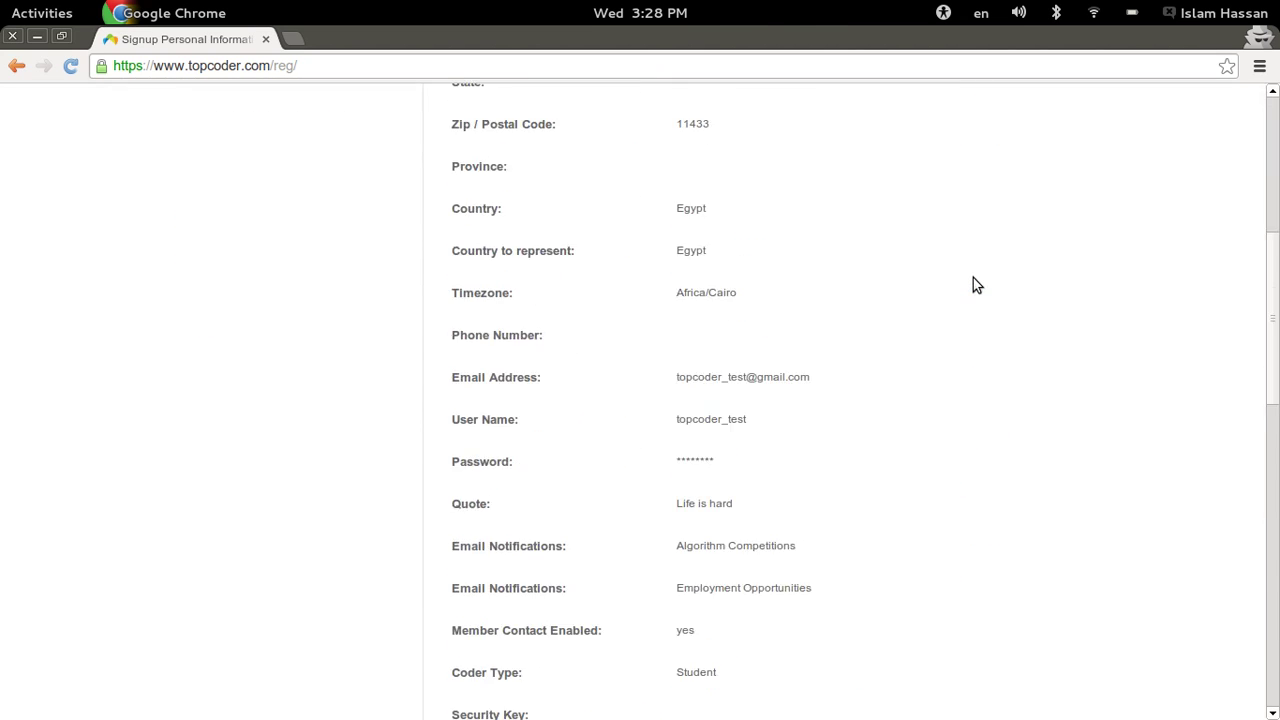
scroll(976, 285, "up", 1)
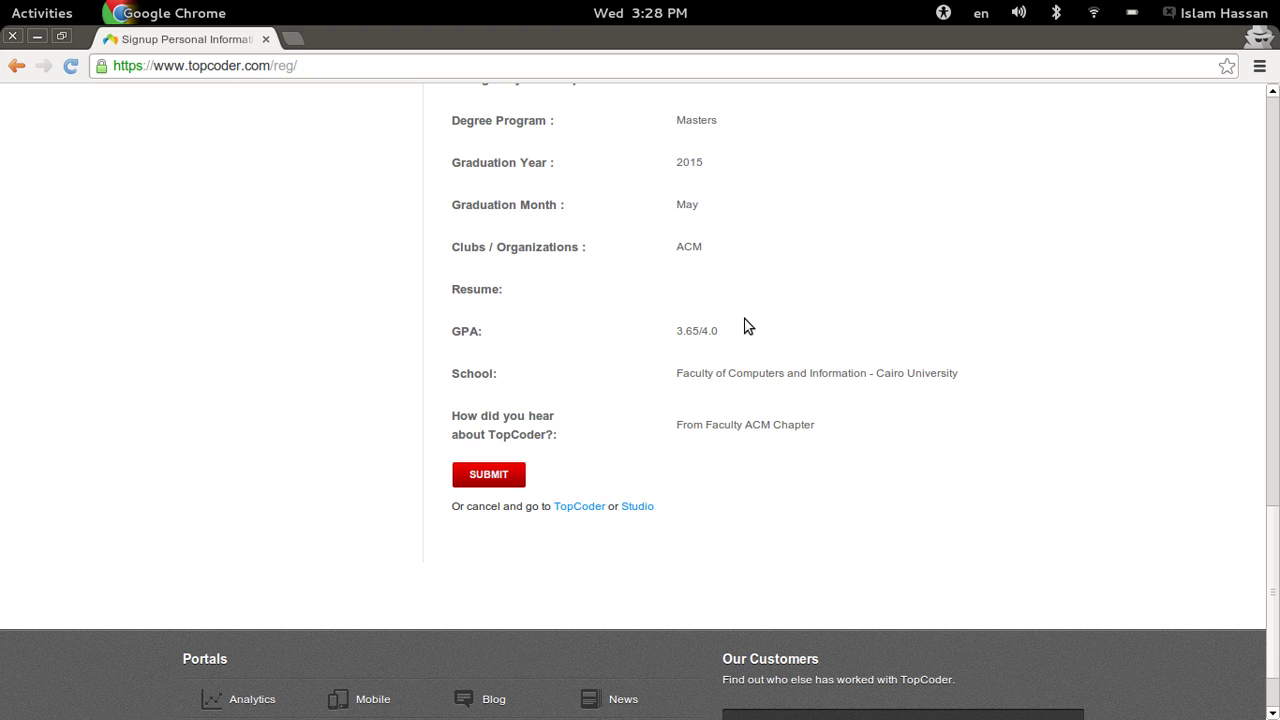
scroll(748, 325, "up", 5)
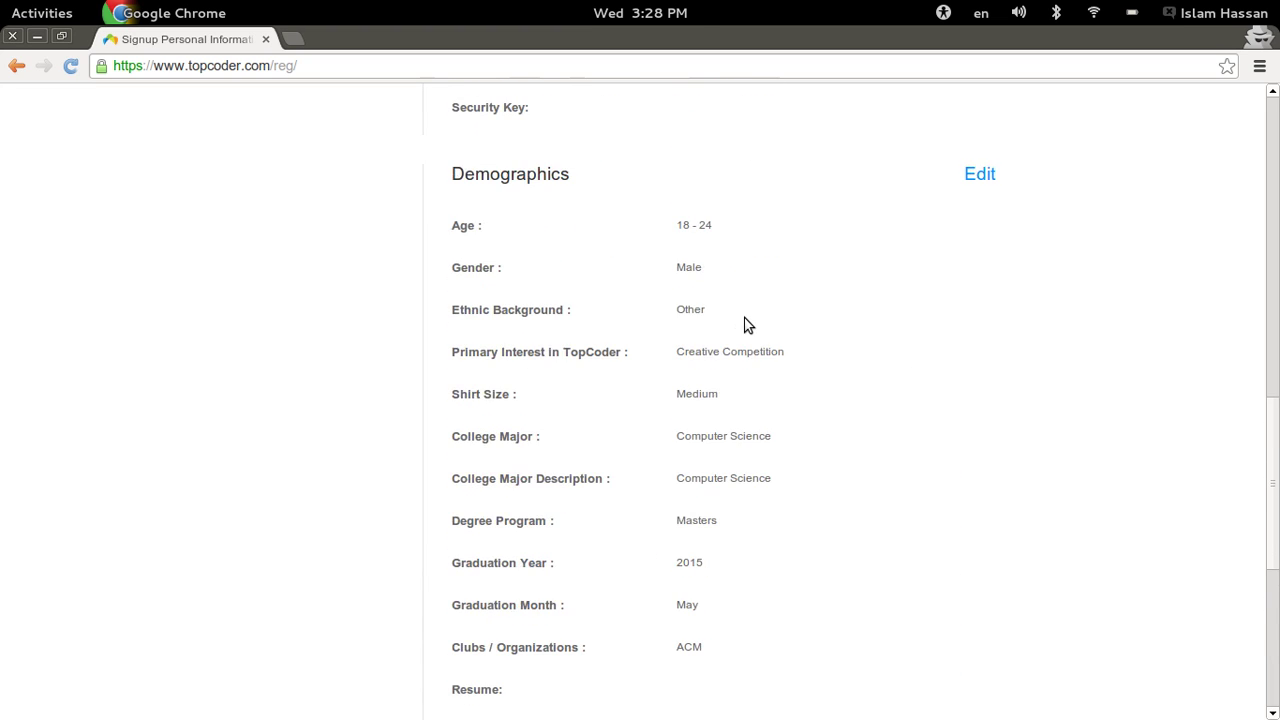
scroll(748, 325, "up", 8)
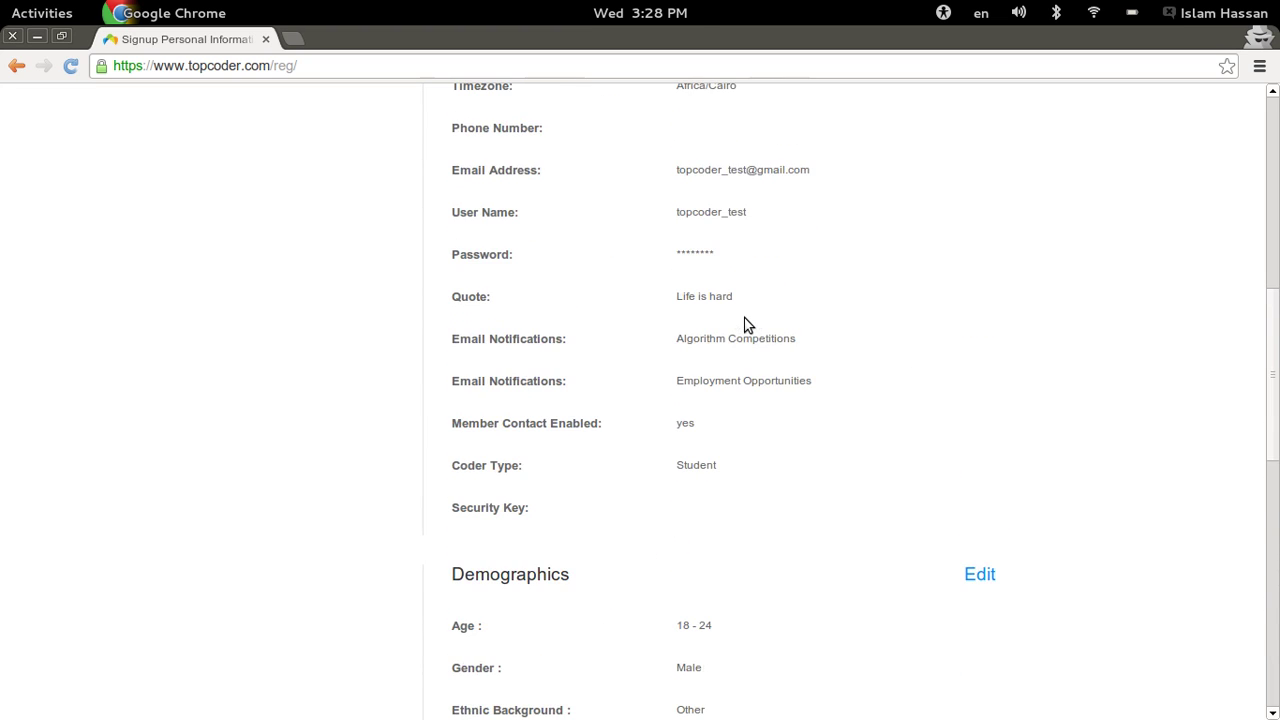
scroll(748, 325, "up", 10)
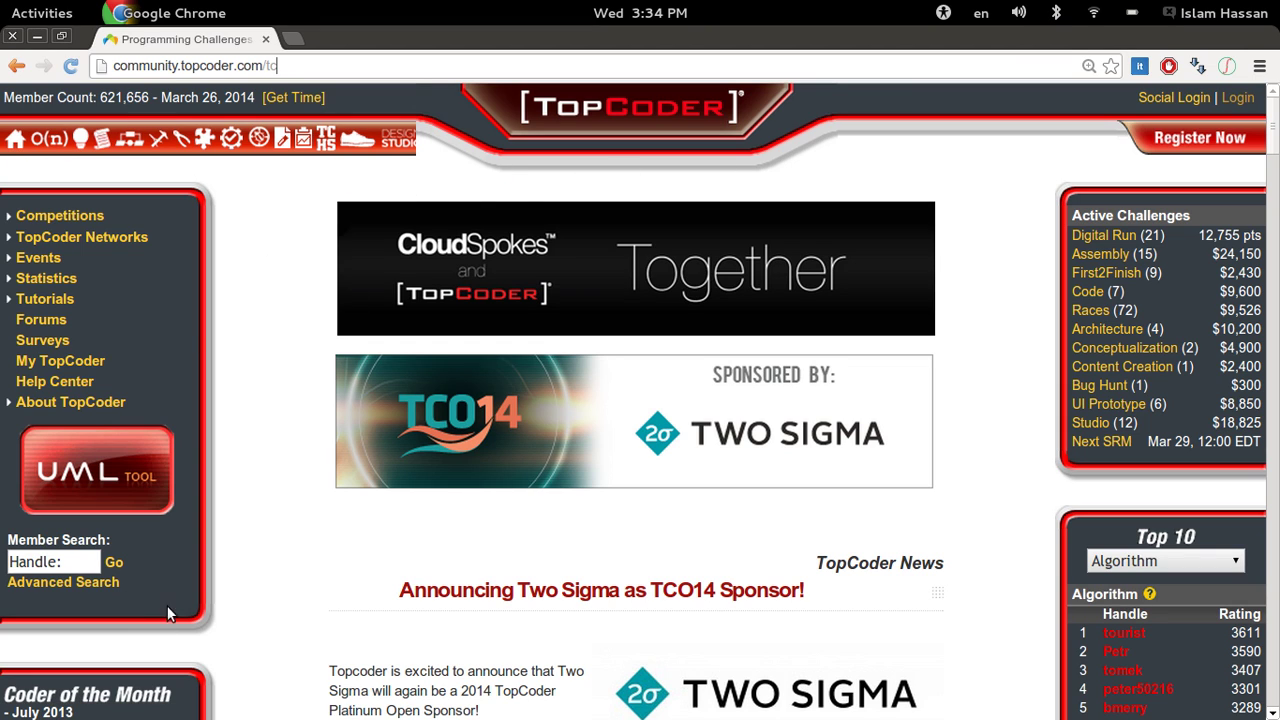
- Search for a member by handle in the sidebar Member Search box
left_click(44, 562)
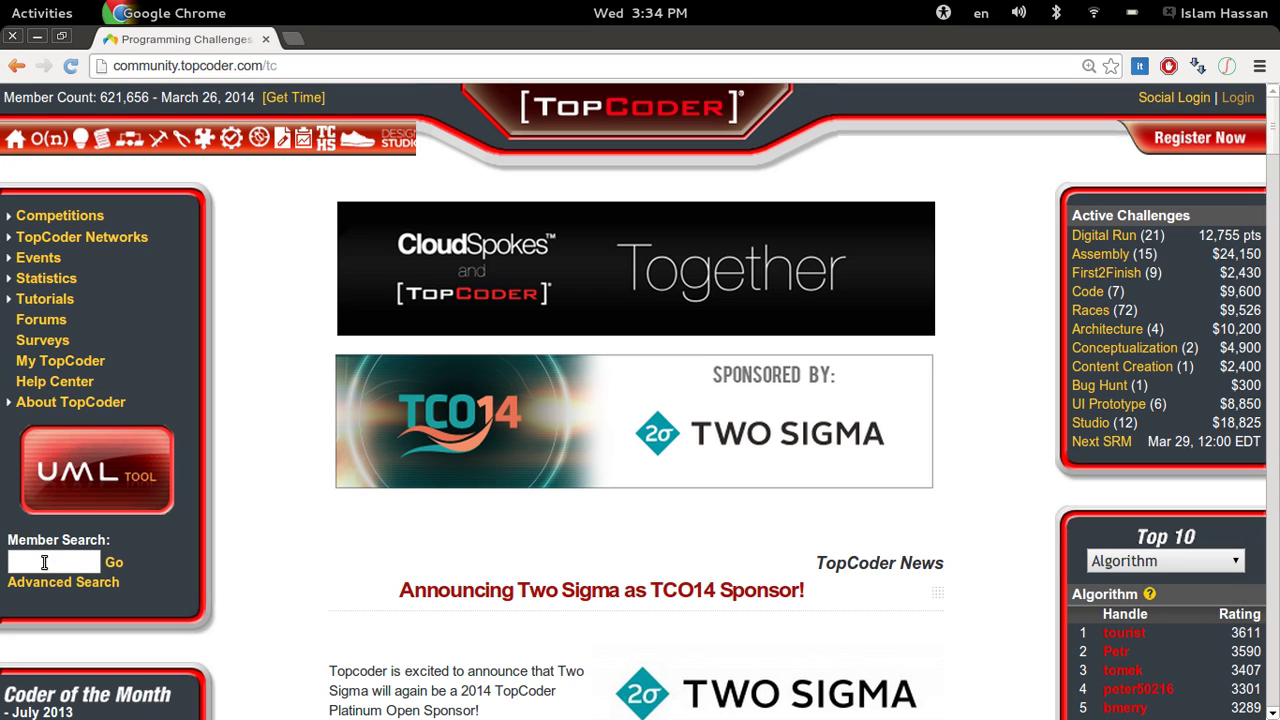
type("ahmed_aly")
key("Return")
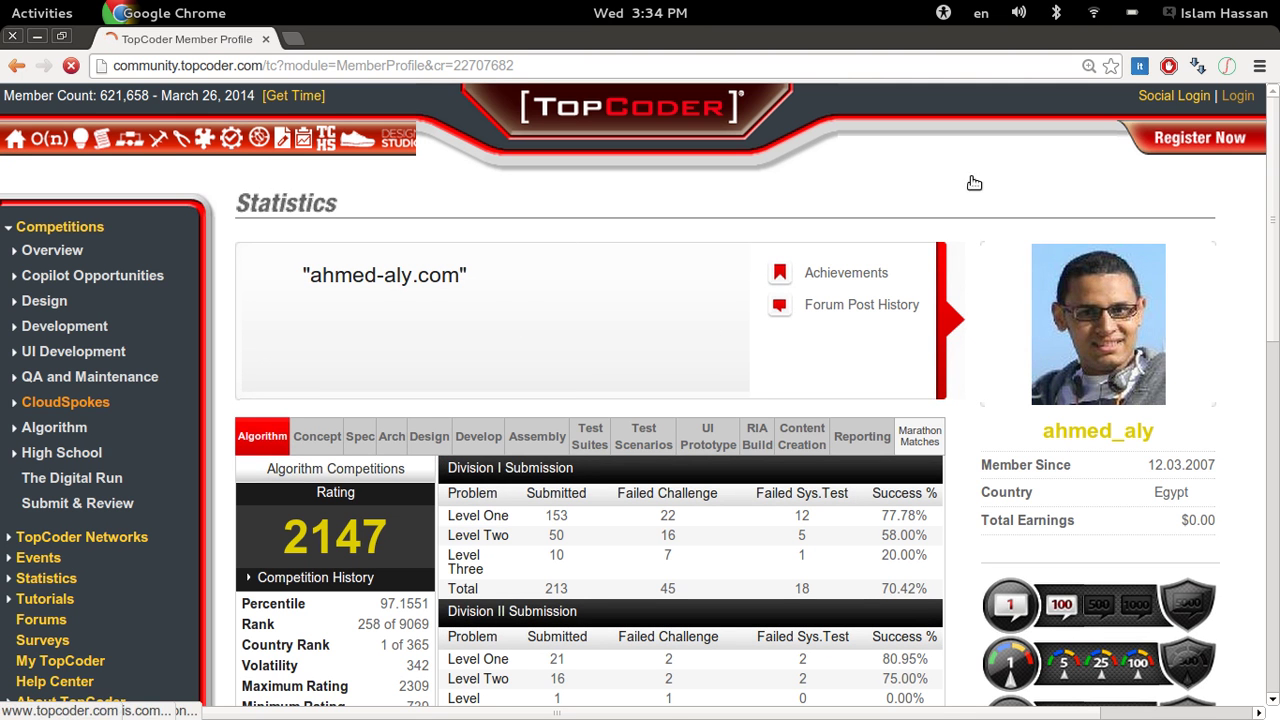
- Scroll through the member's profile to inspect the 2147 rating, the rating tables and the history graph
scroll(630, 284, "down", 2)
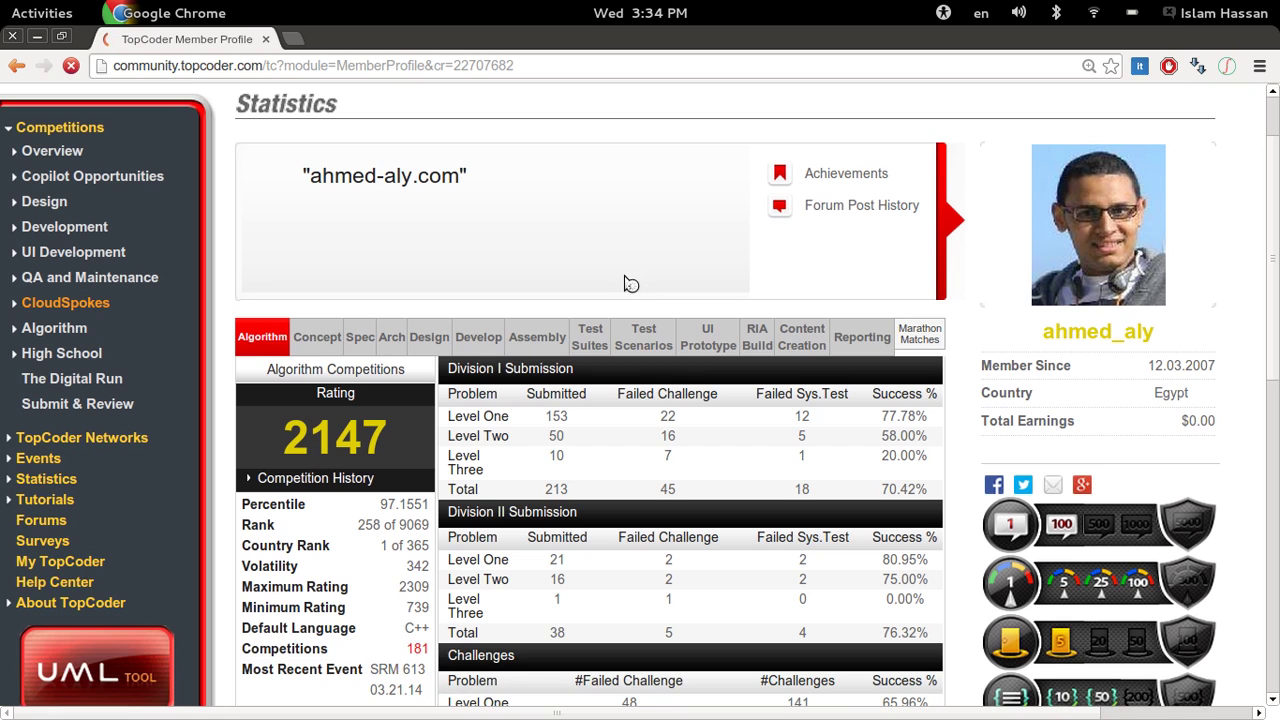
scroll(630, 284, "down", 2)
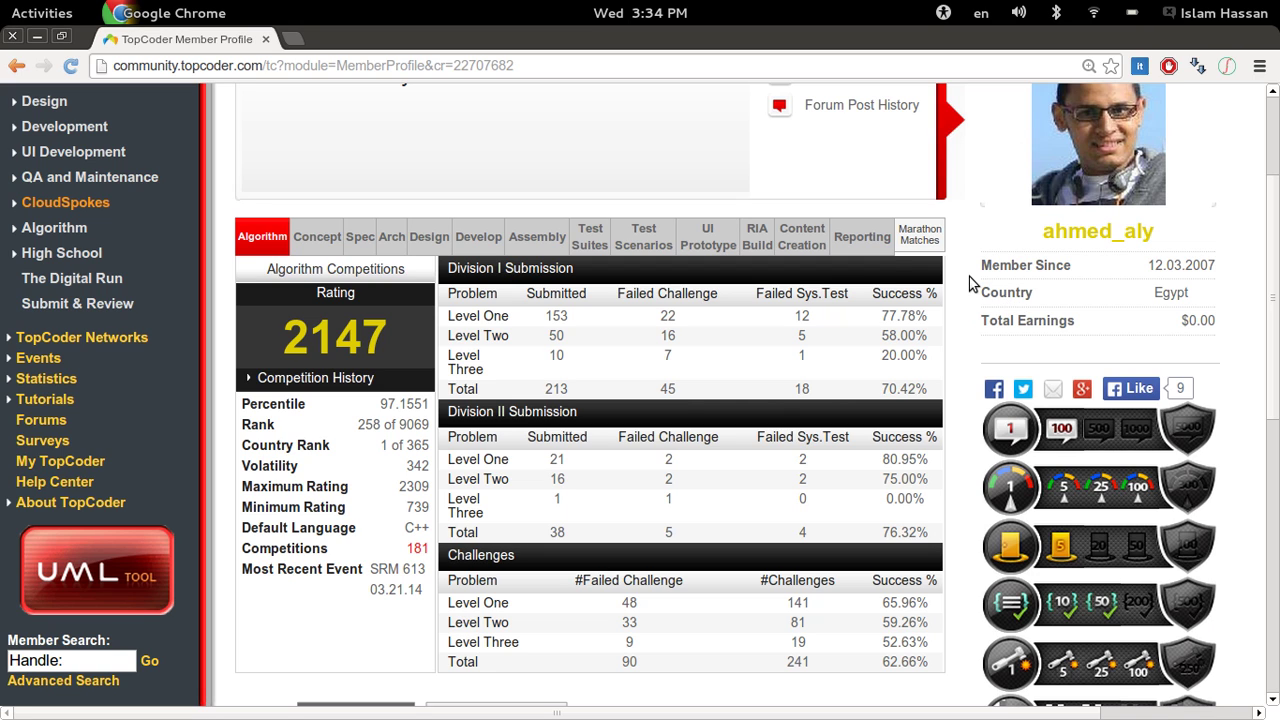
scroll(968, 284, "down", 1)
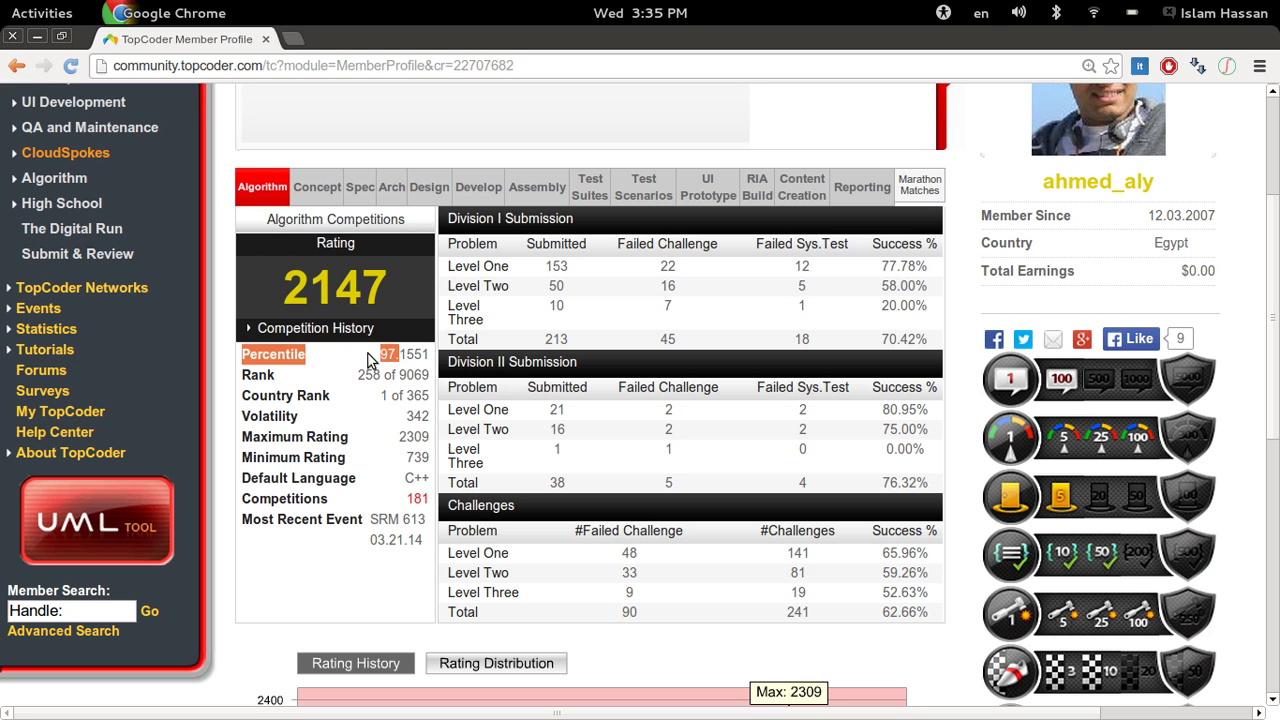
scroll(345, 365, "down", 1)
scroll(345, 365, "down", 1)
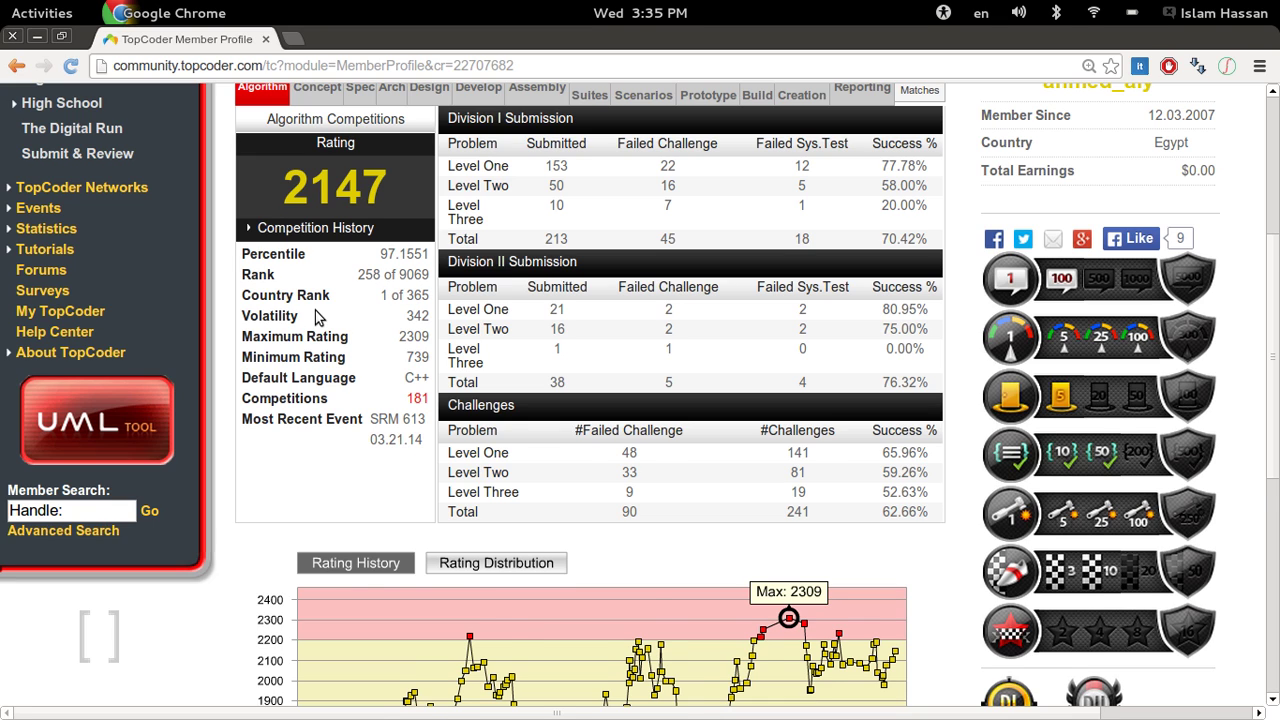
scroll(320, 312, "down", 1)
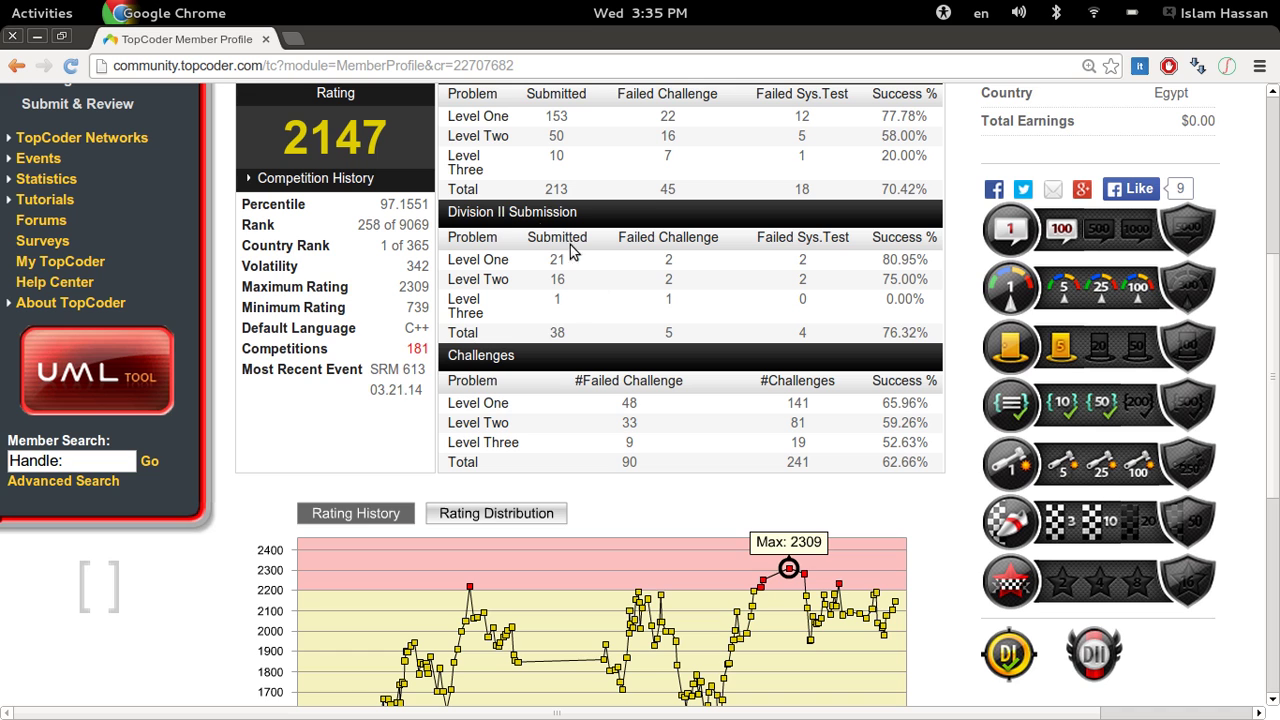
scroll(495, 171, "up", 3)
scroll(495, 171, "up", 2)
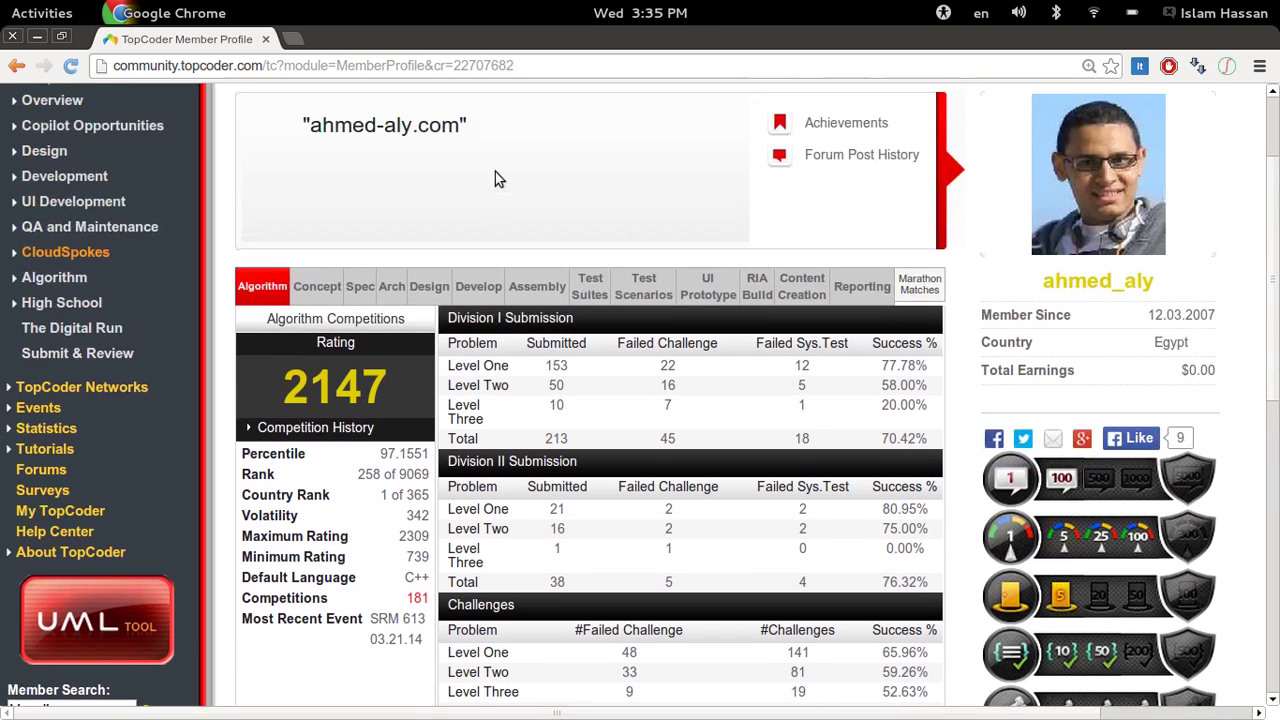
scroll(495, 171, "down", 1)
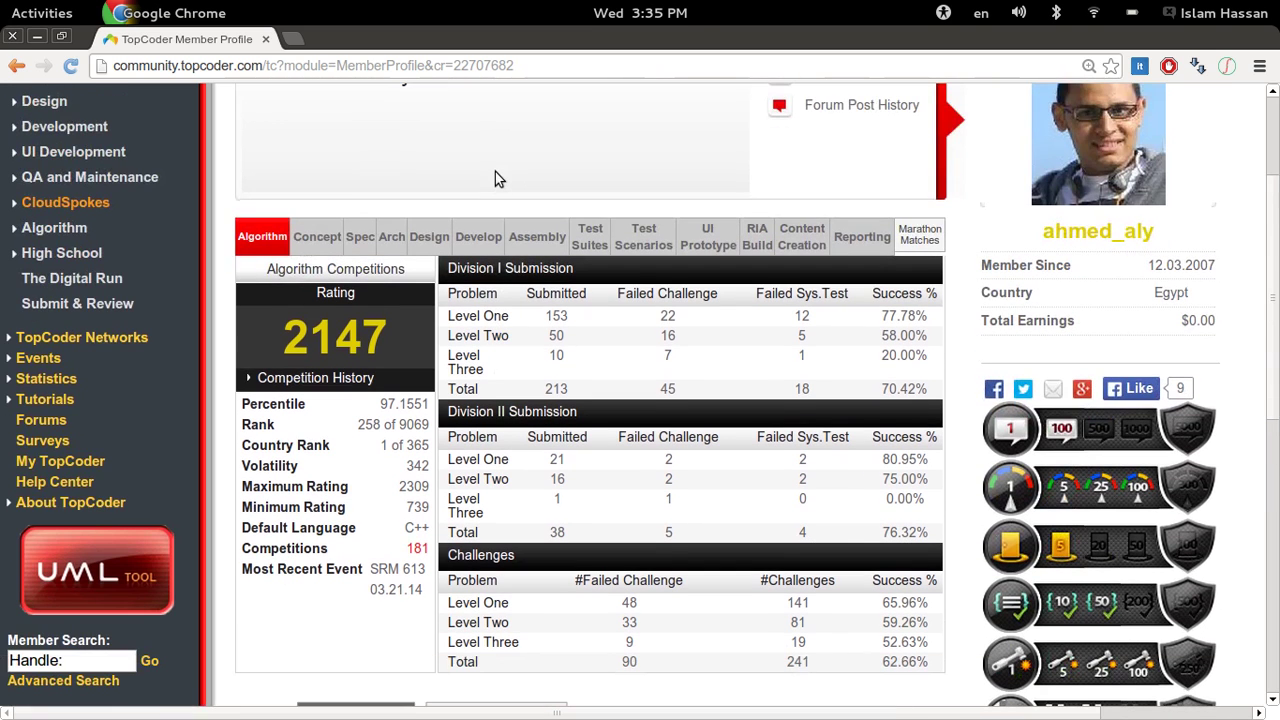
scroll(495, 171, "up", 2)
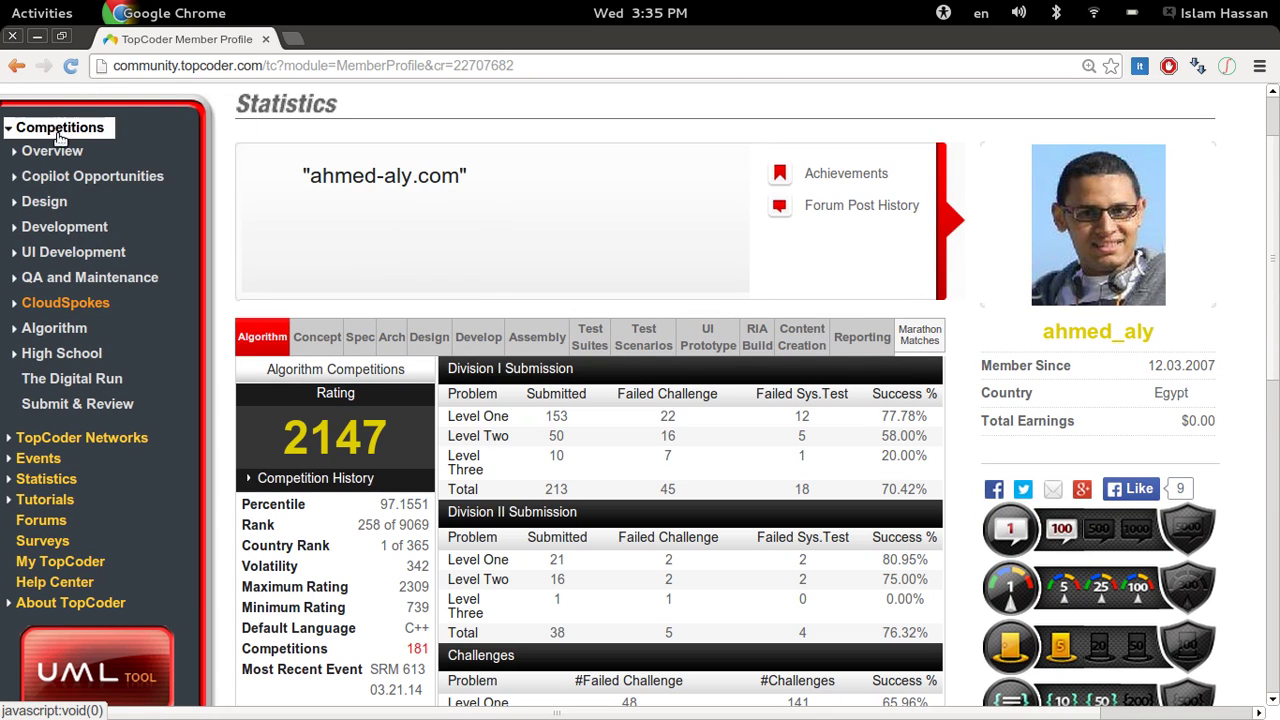
- Expand Algorithm > Single Round Matches (SRM) and launch the Arena, which reports Java not found
left_click(17, 330)
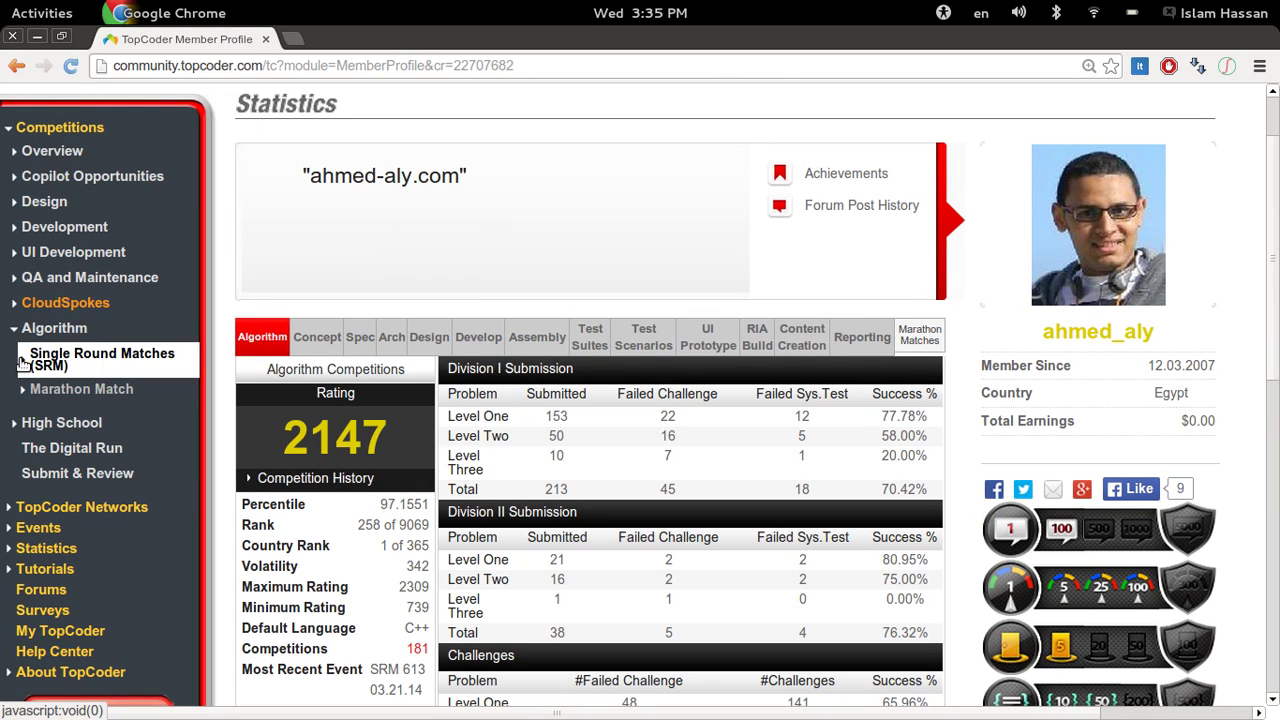
left_click(25, 363)
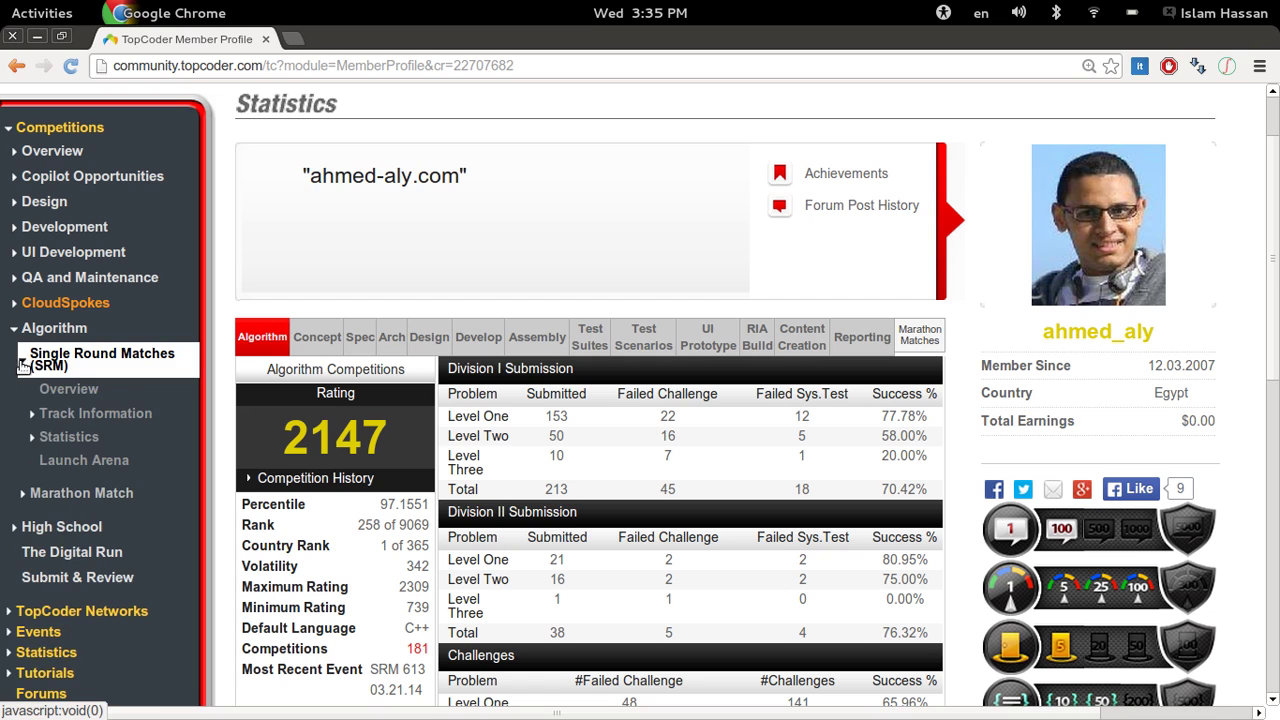
left_click(85, 463)
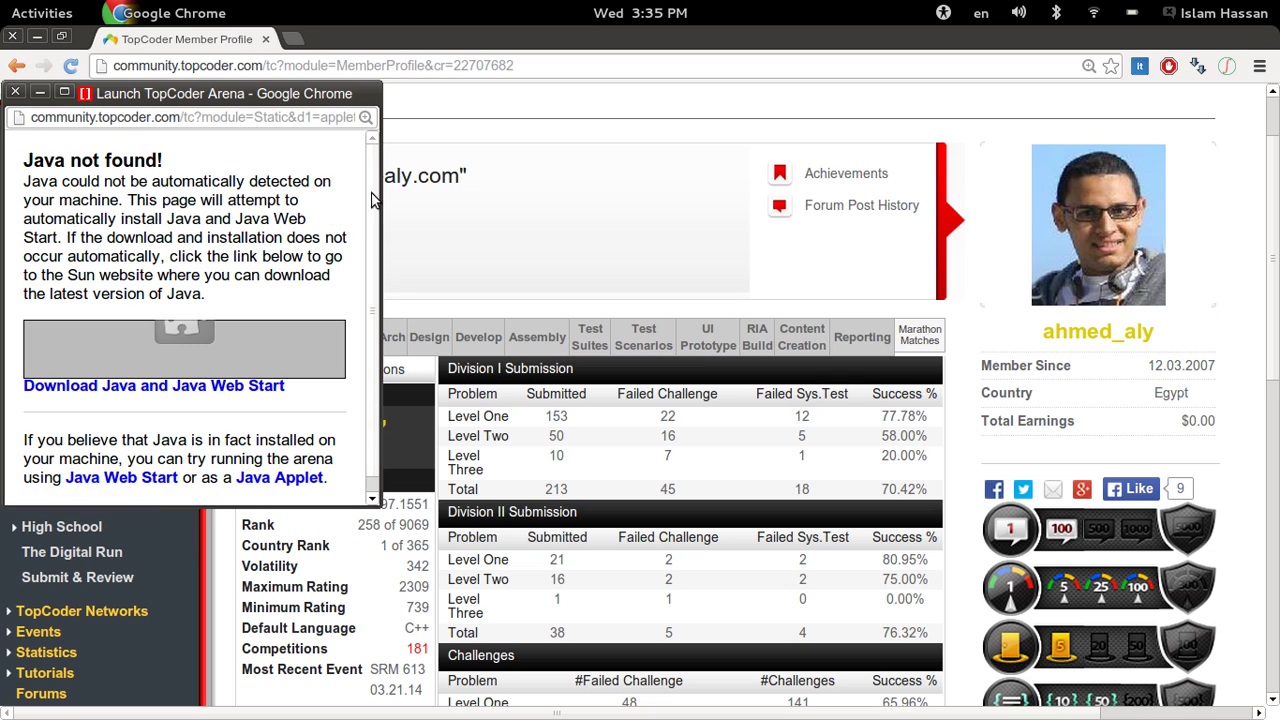
scroll(290, 300, "down", 1)
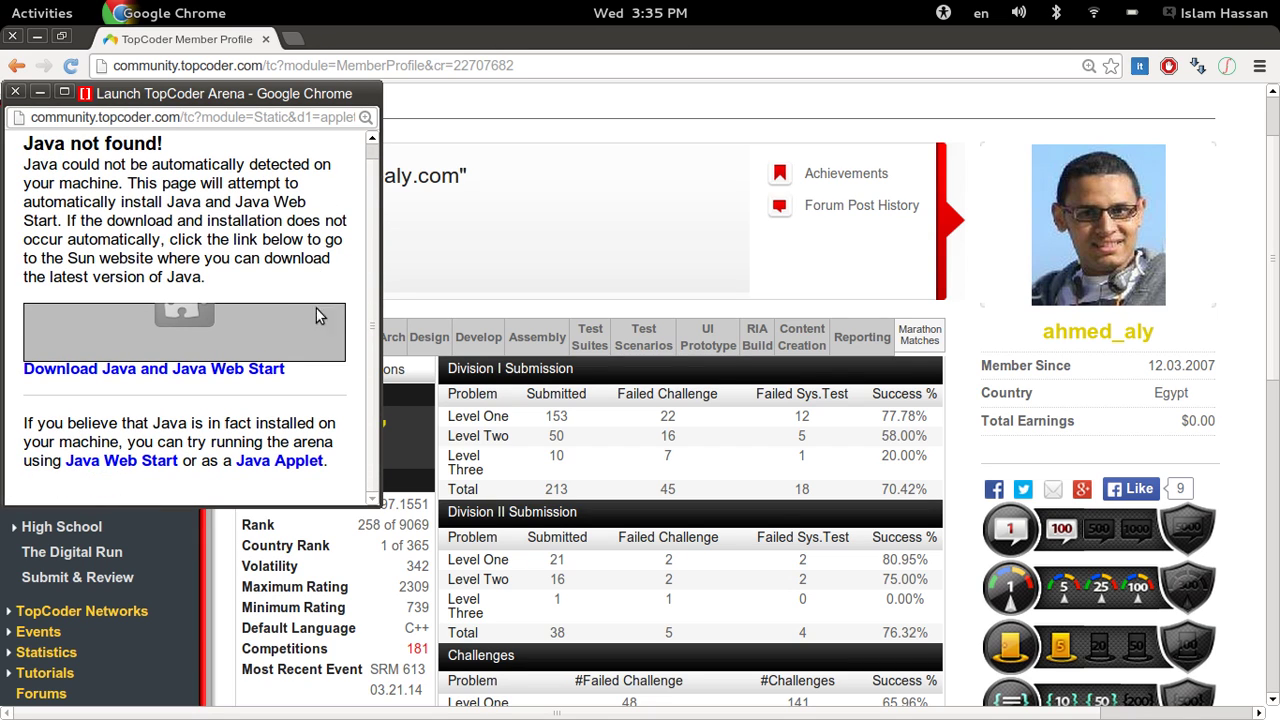